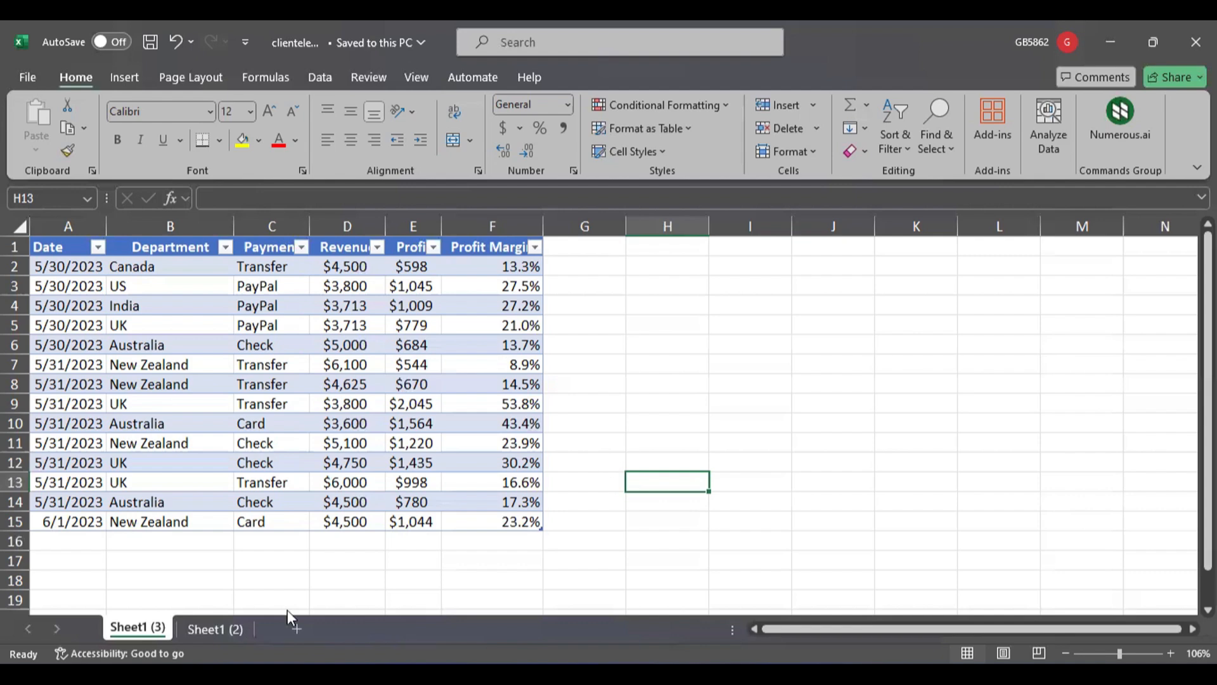
left_click(761, 503)
mouse_move(698, 362)
left_mouse_down()
mouse_move(808, 343)
mouse_move(793, 416)
left_mouse_up()
mouse_move(679, 490)
left_mouse_down()
mouse_move(733, 572)
mouse_move(796, 569)
left_mouse_up()
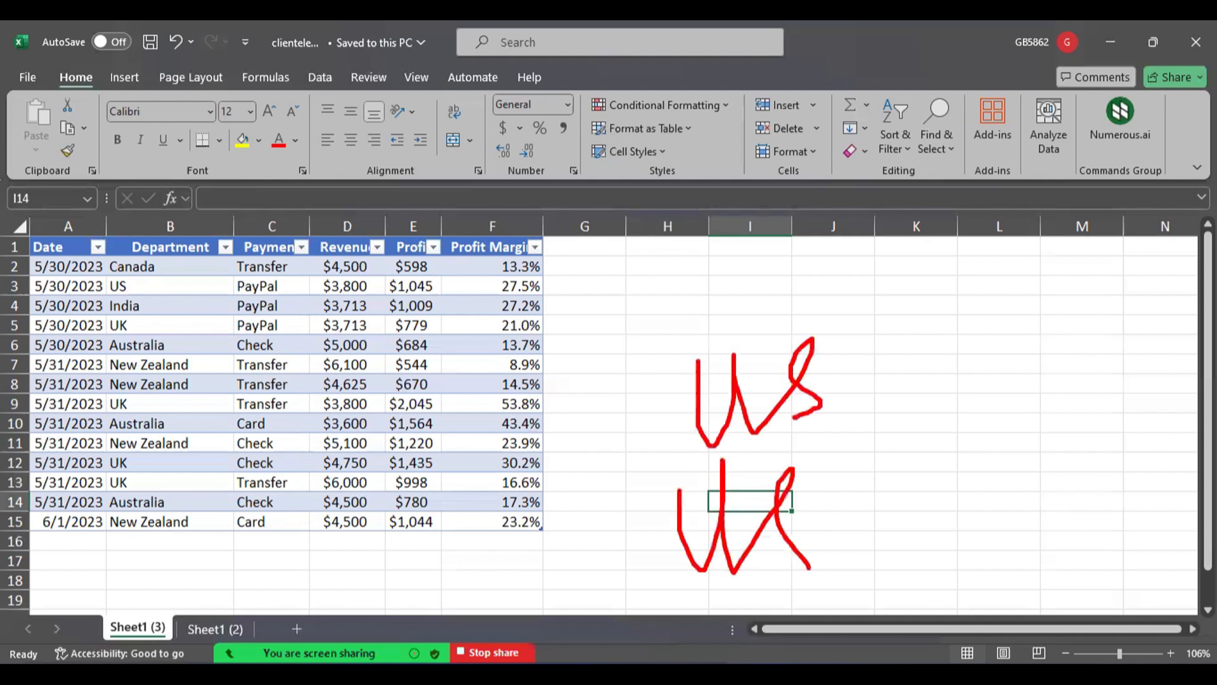
left_click_drag(843, 629, 910, 580)
mouse_move(832, 556)
left_mouse_down()
mouse_move(935, 497)
mouse_move(904, 418)
mouse_move(1014, 347)
mouse_move(1105, 345)
mouse_move(1179, 315)
mouse_move(1198, 352)
left_mouse_up()
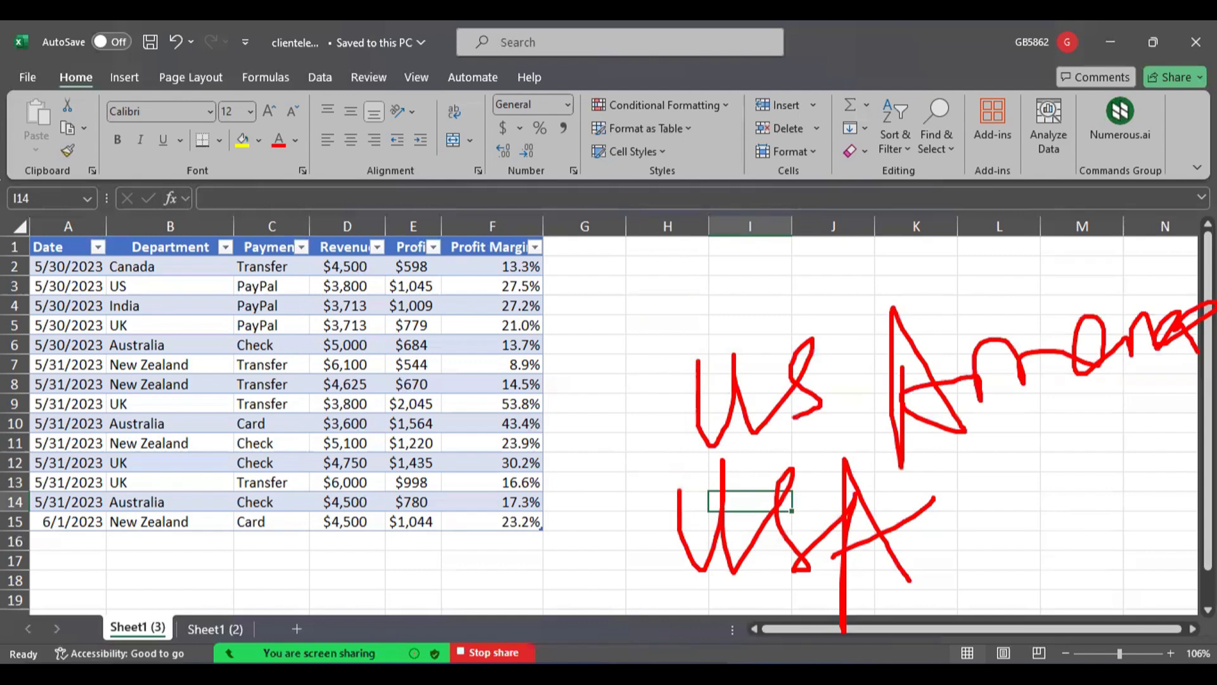
left_click_drag(700, 451, 795, 430)
key("Escape")
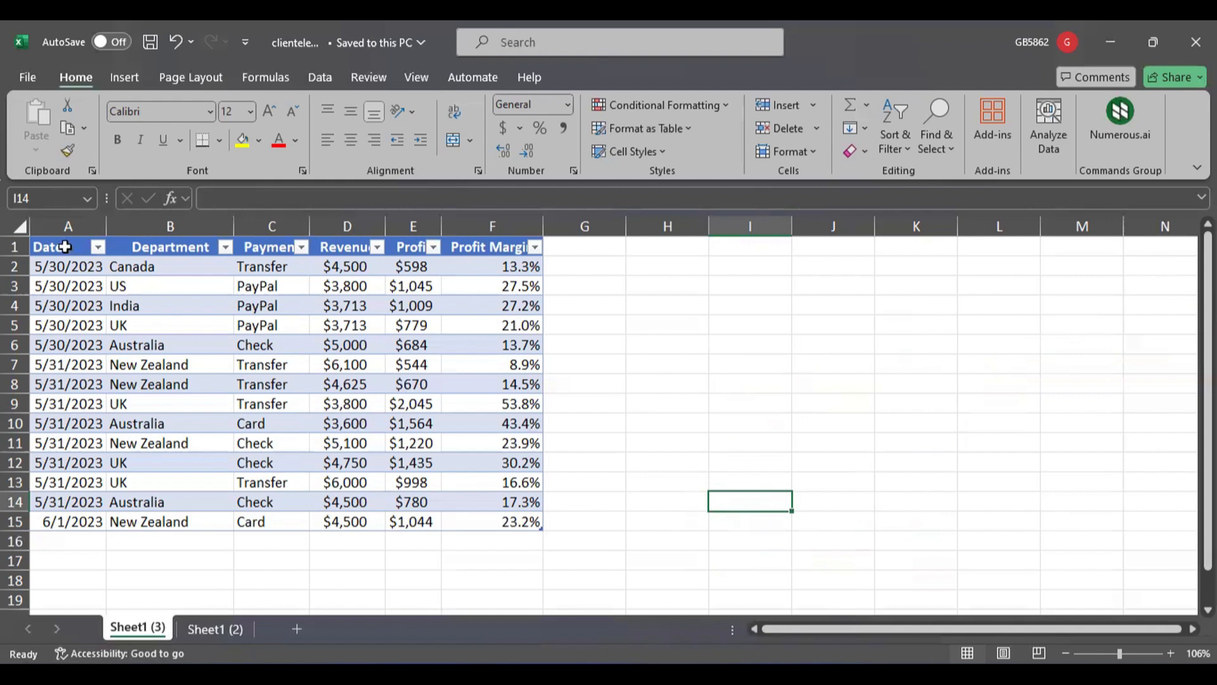
Step: Rename the Department column header in cell B1 to Country
left_click(61, 225)
left_click(186, 246)
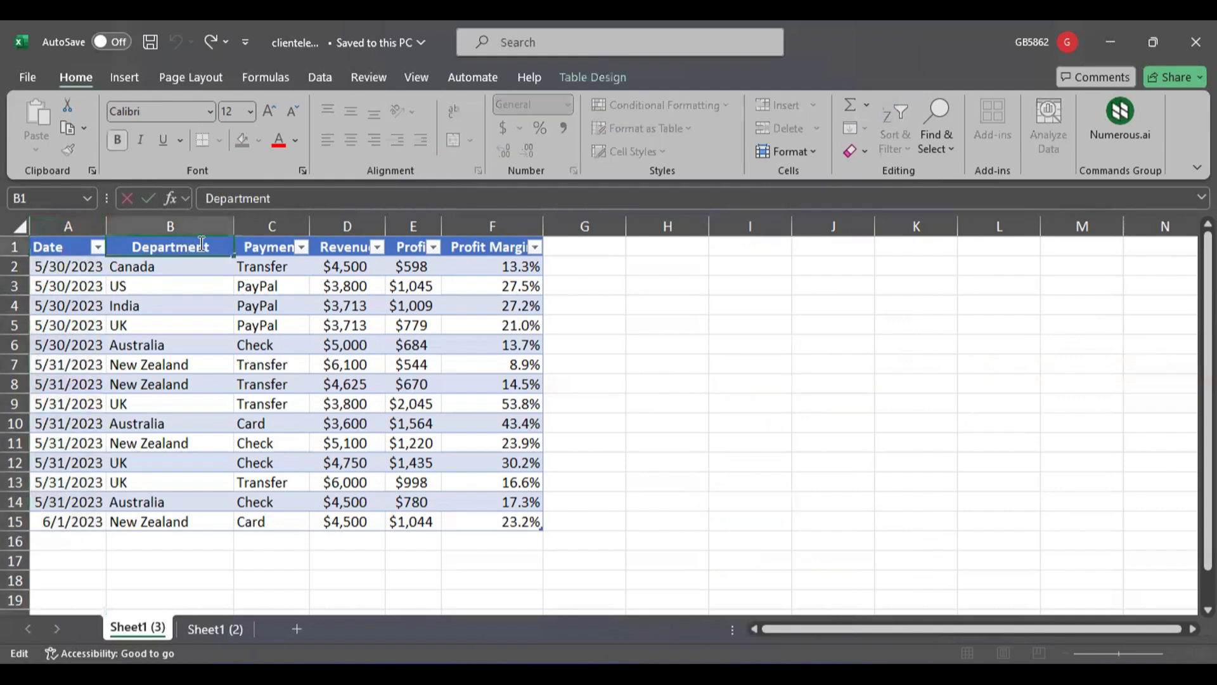
double_click(211, 246)
left_click_drag(212, 246, 123, 246)
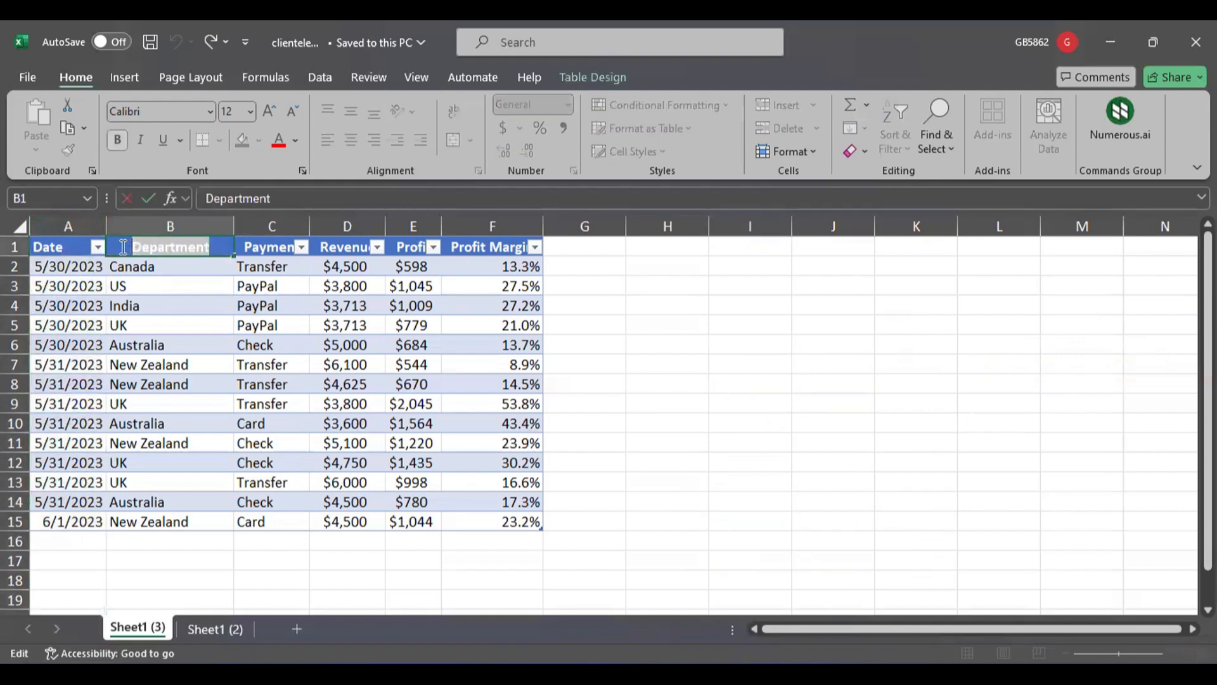
type("Countr")
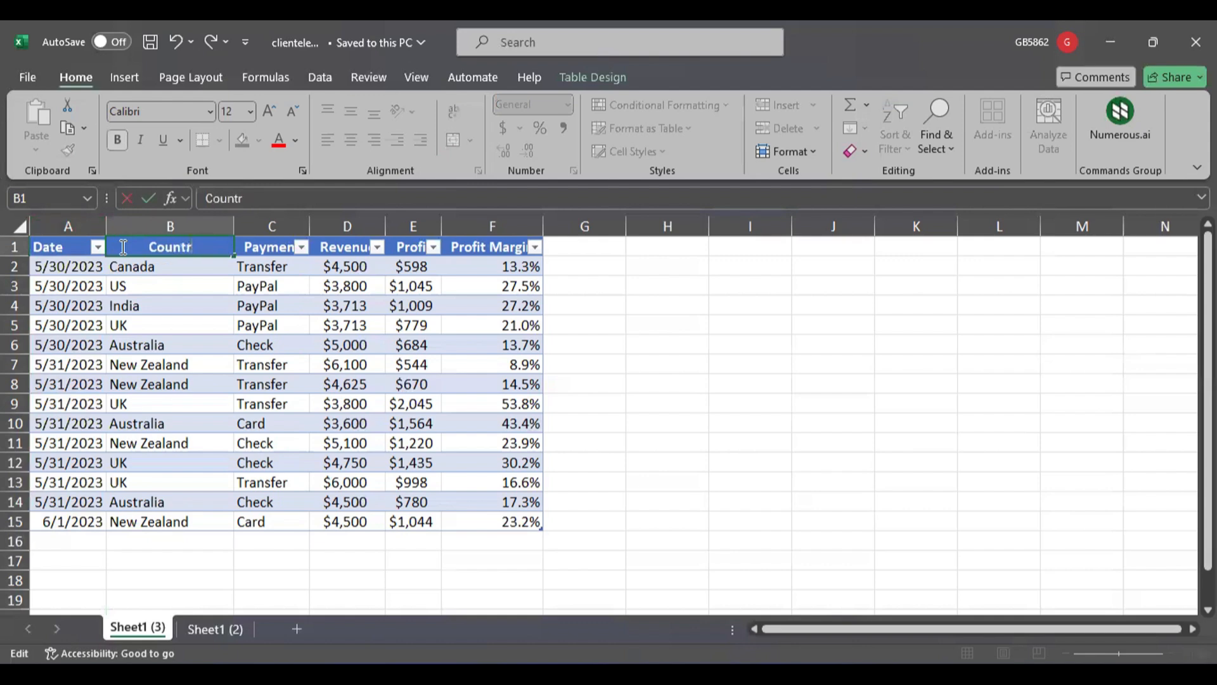
type("y")
left_click(584, 286)
Step: Examine the list of distinct values in the Country column's filter, leaving the table unfiltered
left_click(225, 247)
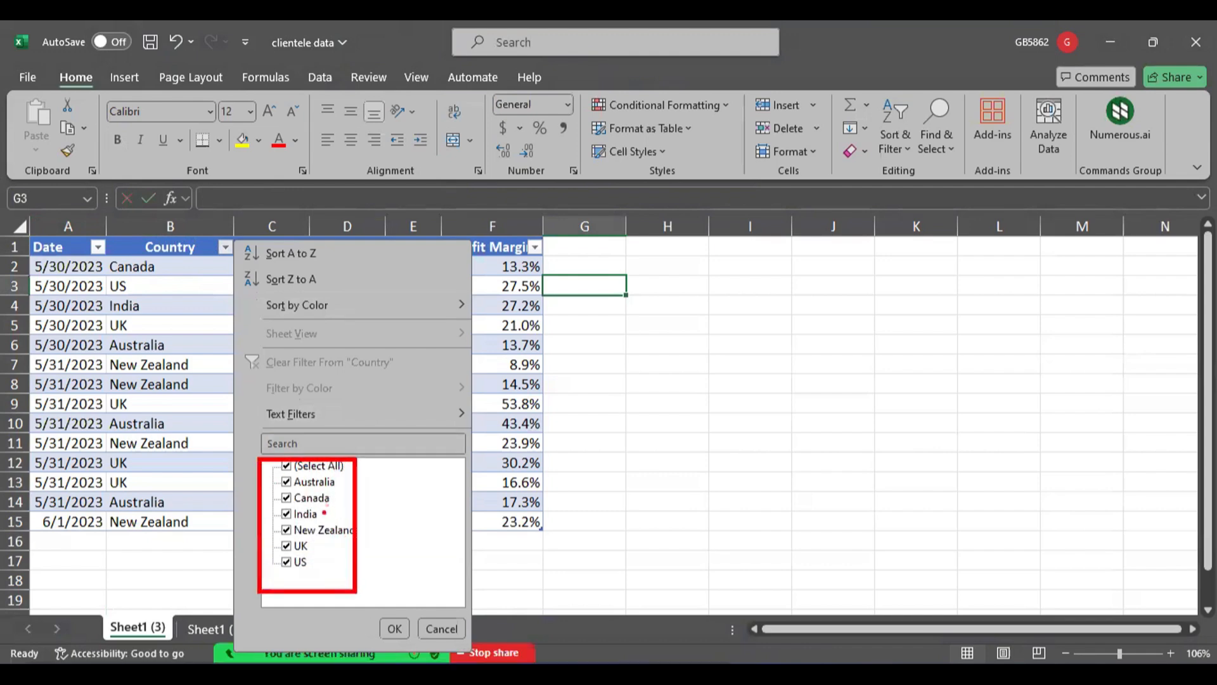
key("Escape")
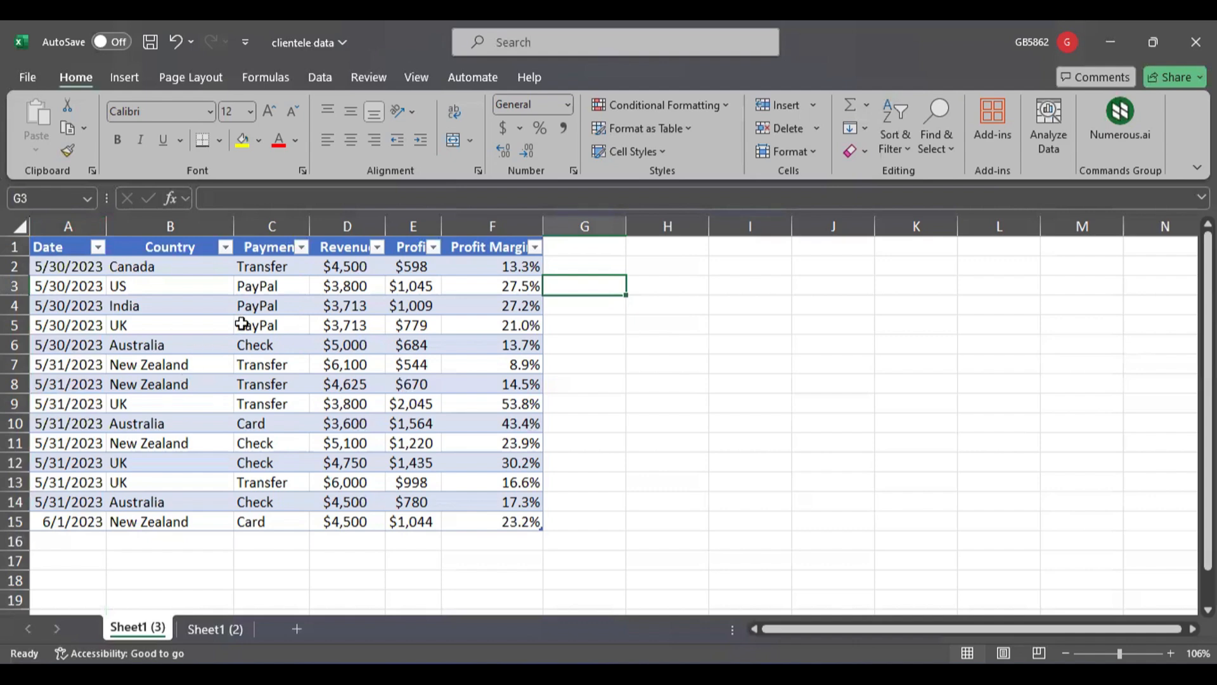
left_click_drag(279, 286, 367, 266)
left_click(413, 271)
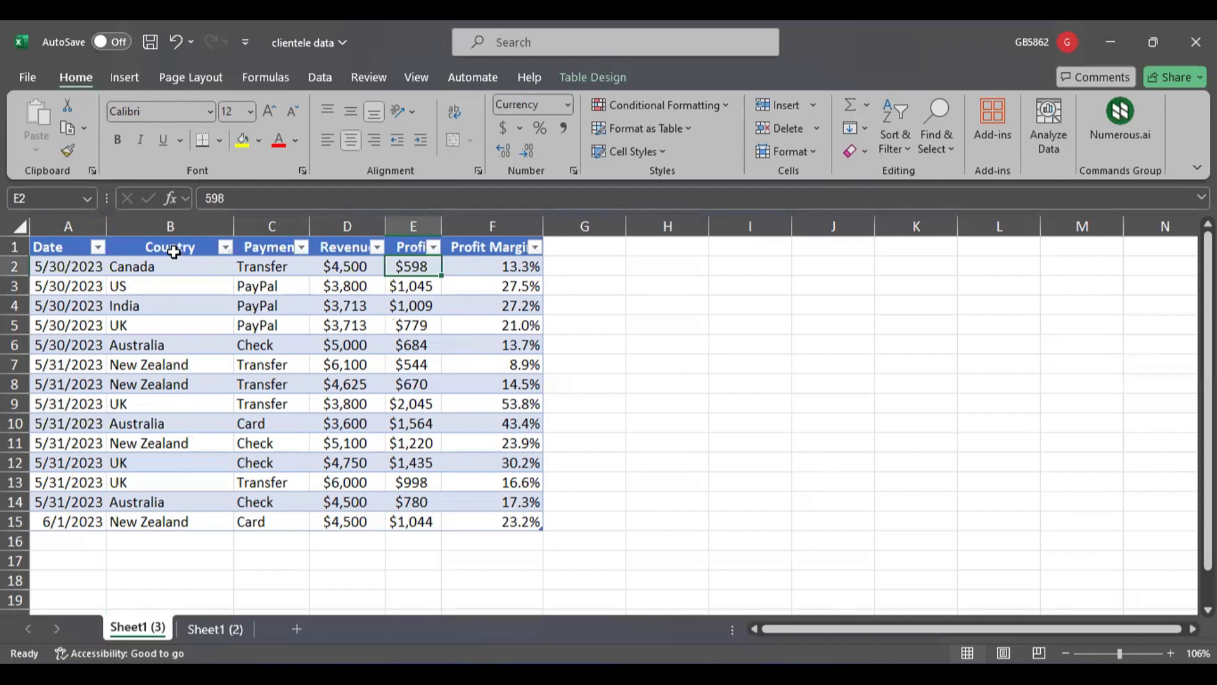
key("ctrl+2")
mouse_move(106, 222)
left_mouse_down()
mouse_move(195, 273)
mouse_move(246, 535)
mouse_move(222, 613)
left_mouse_up()
Step: Enter USA in cell B16 directly below the Country column and remove that entry again
left_click(200, 536)
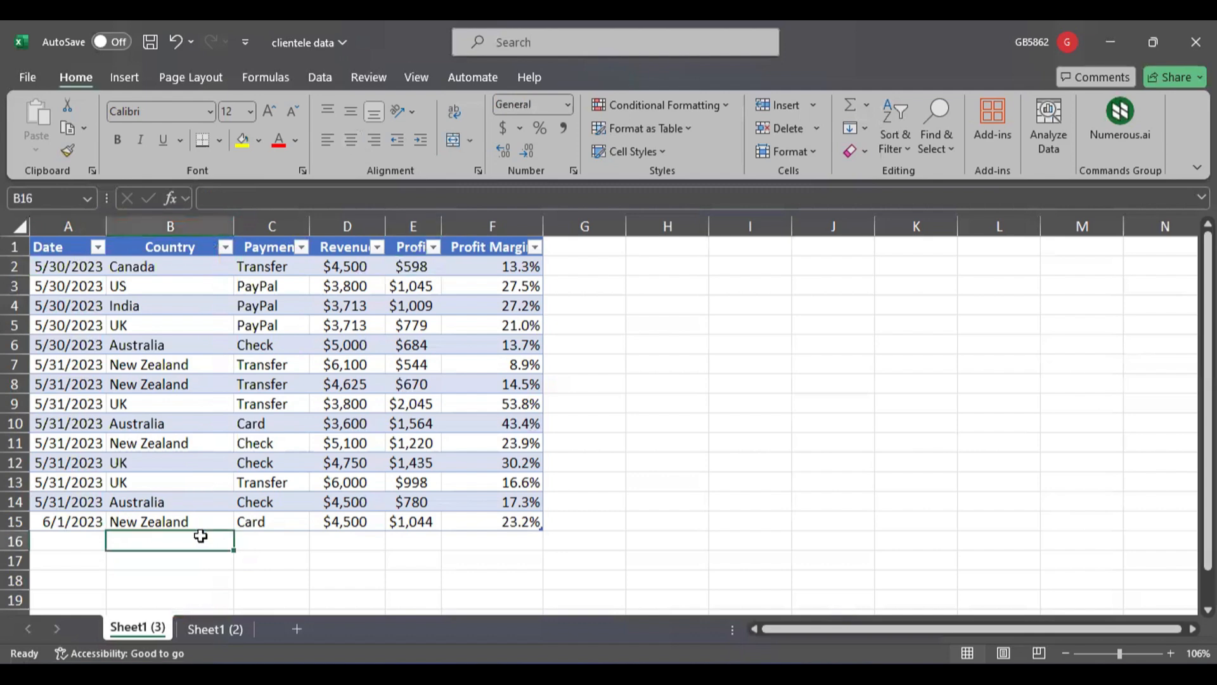
type("USA")
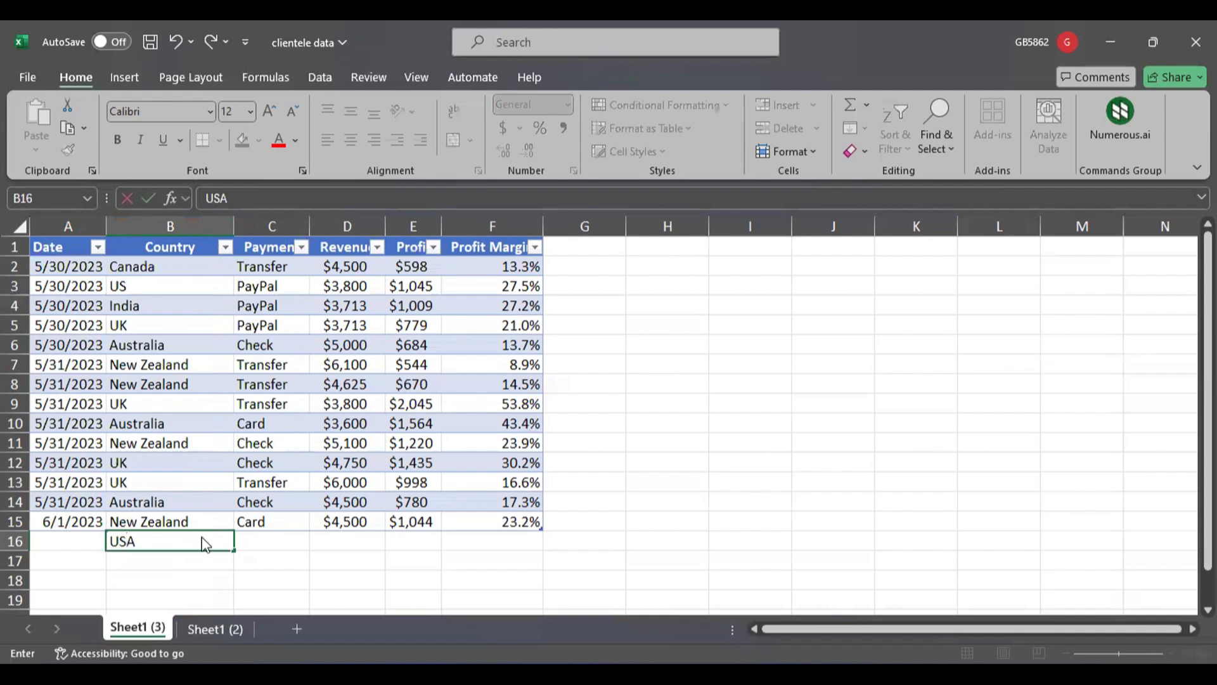
key("Return")
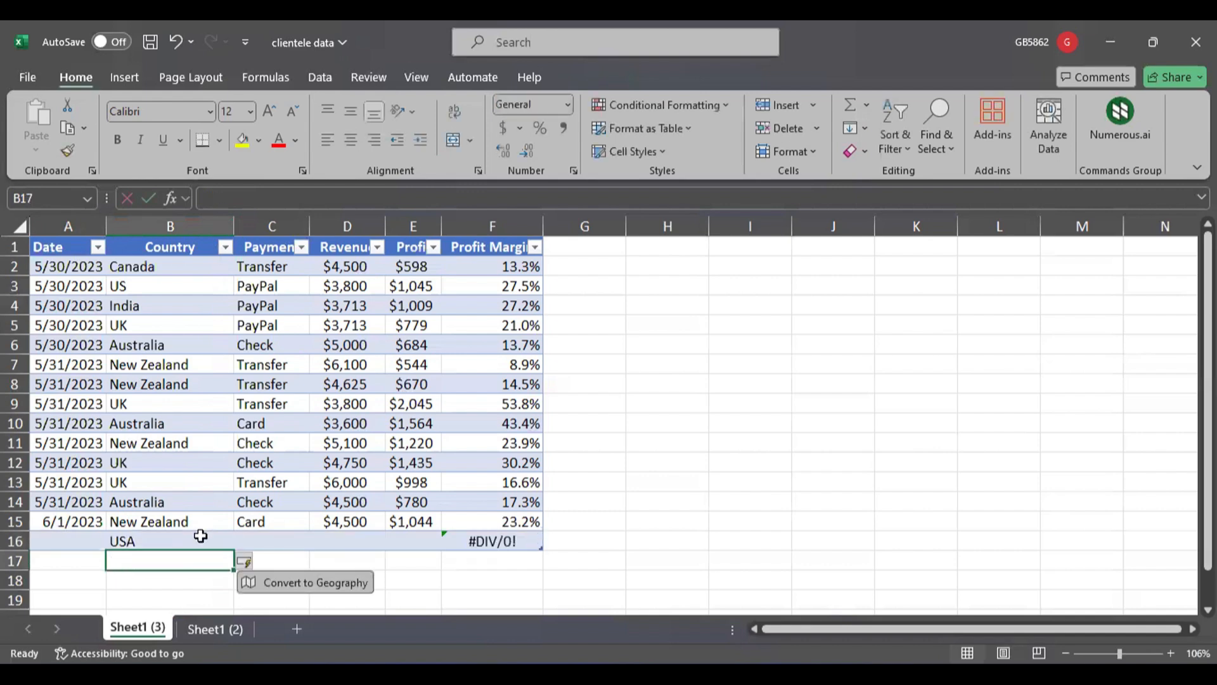
key("ctrl+z")
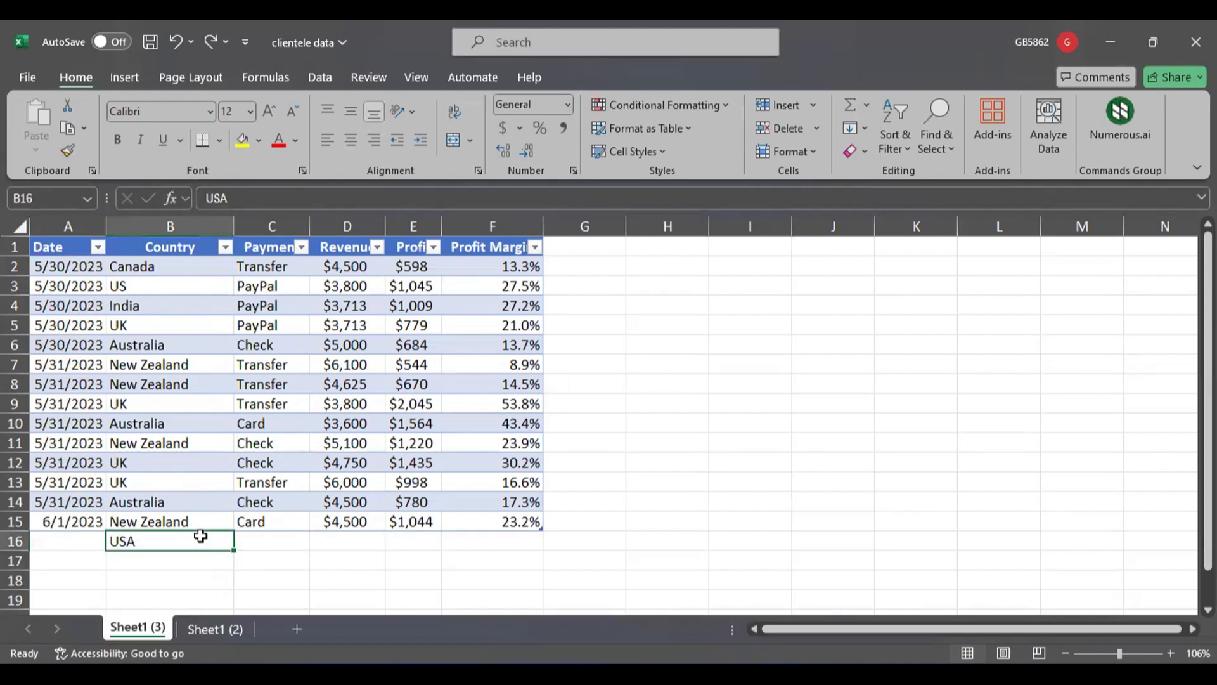
key("Delete")
Step: Copy the country entries B2:B15 into a new sheet from cell A1 as values only, and widen column A
left_click_drag(169, 267, 168, 519)
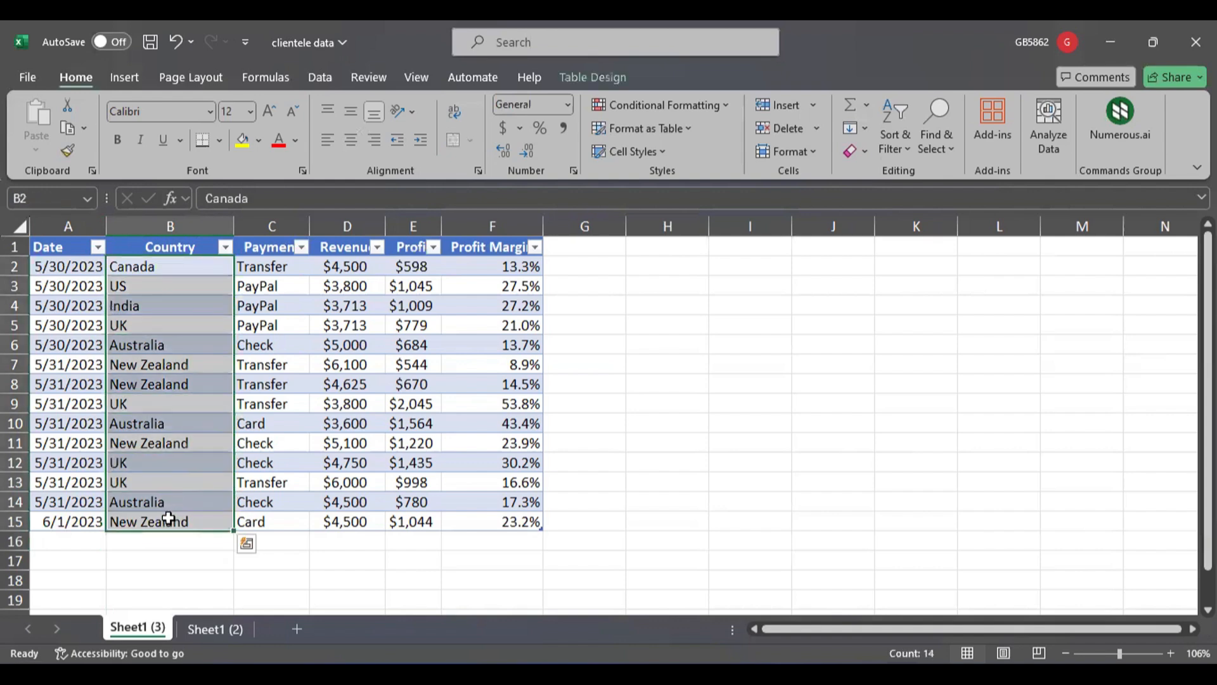
key("ctrl+c")
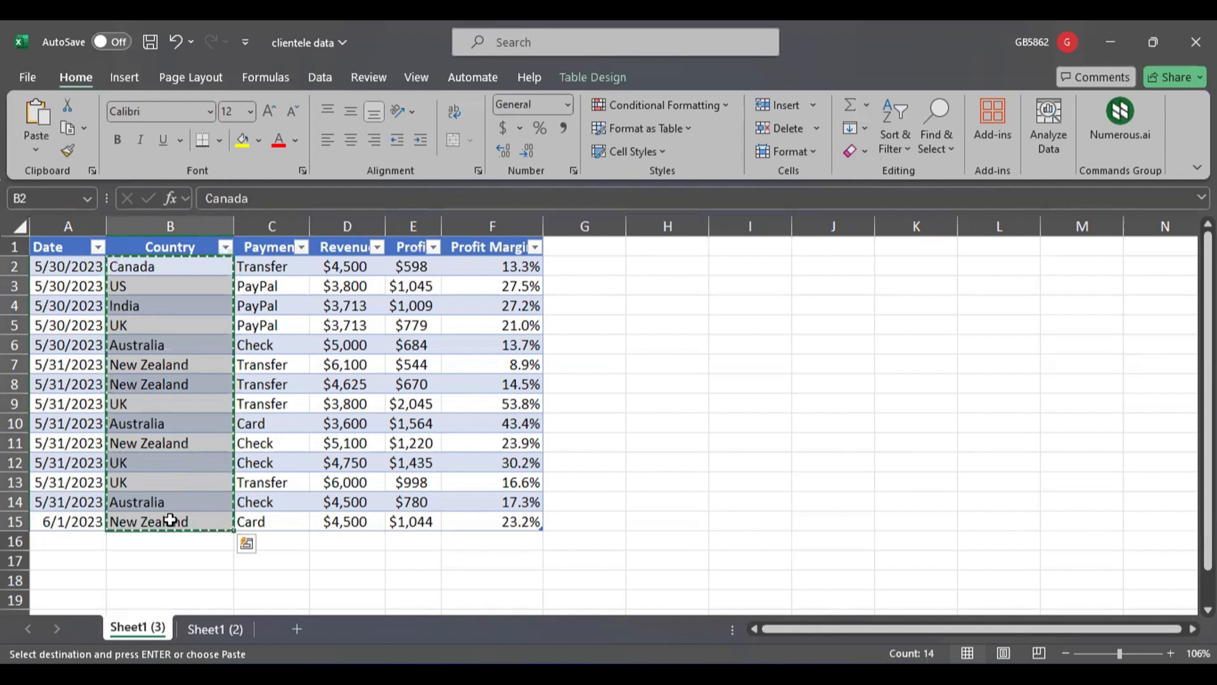
left_click(296, 626)
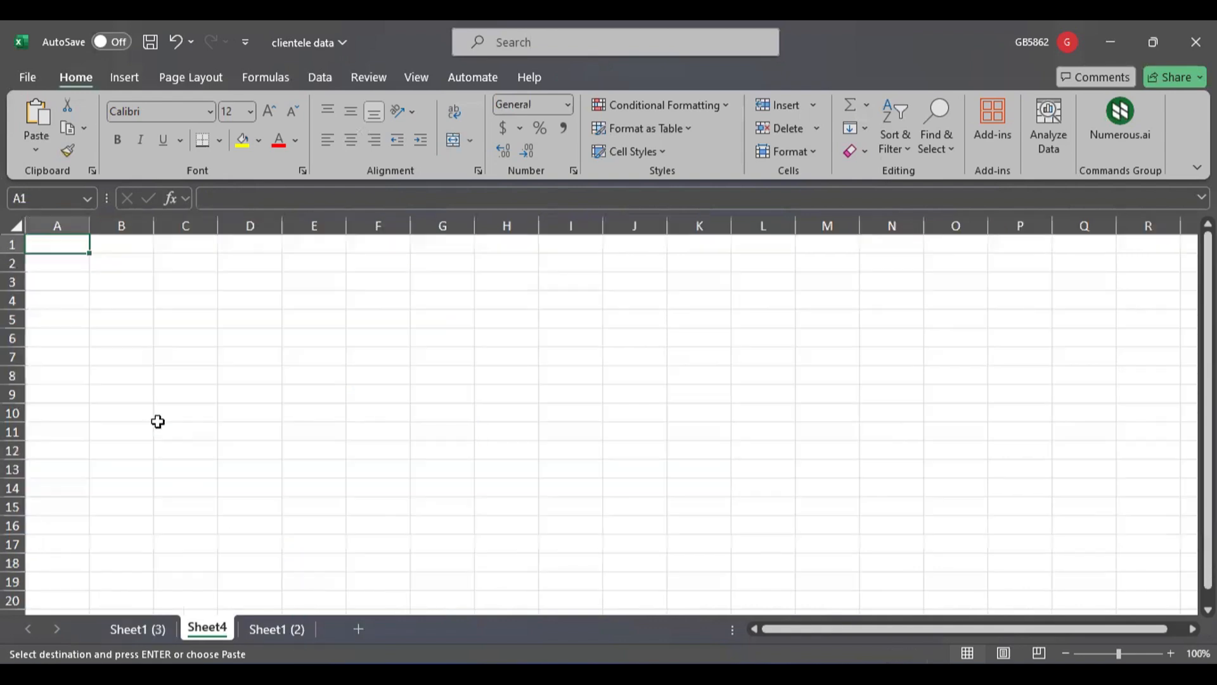
right_click(70, 245)
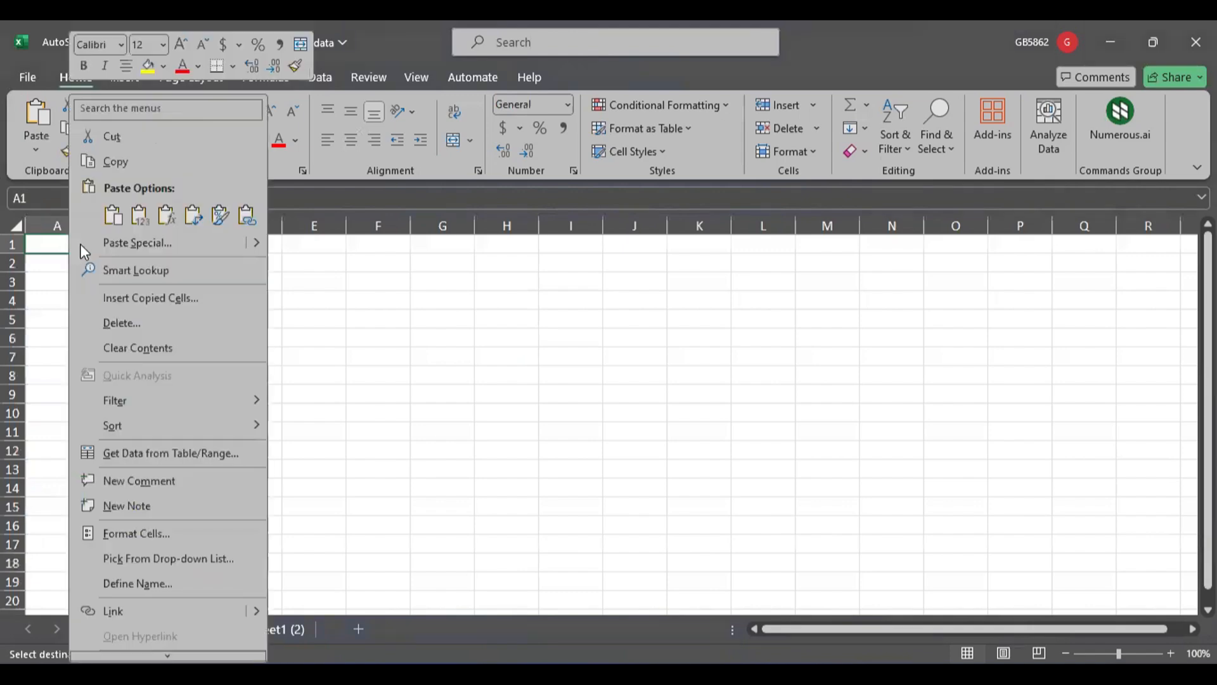
left_click(140, 215)
left_click_drag(90, 226, 117, 232)
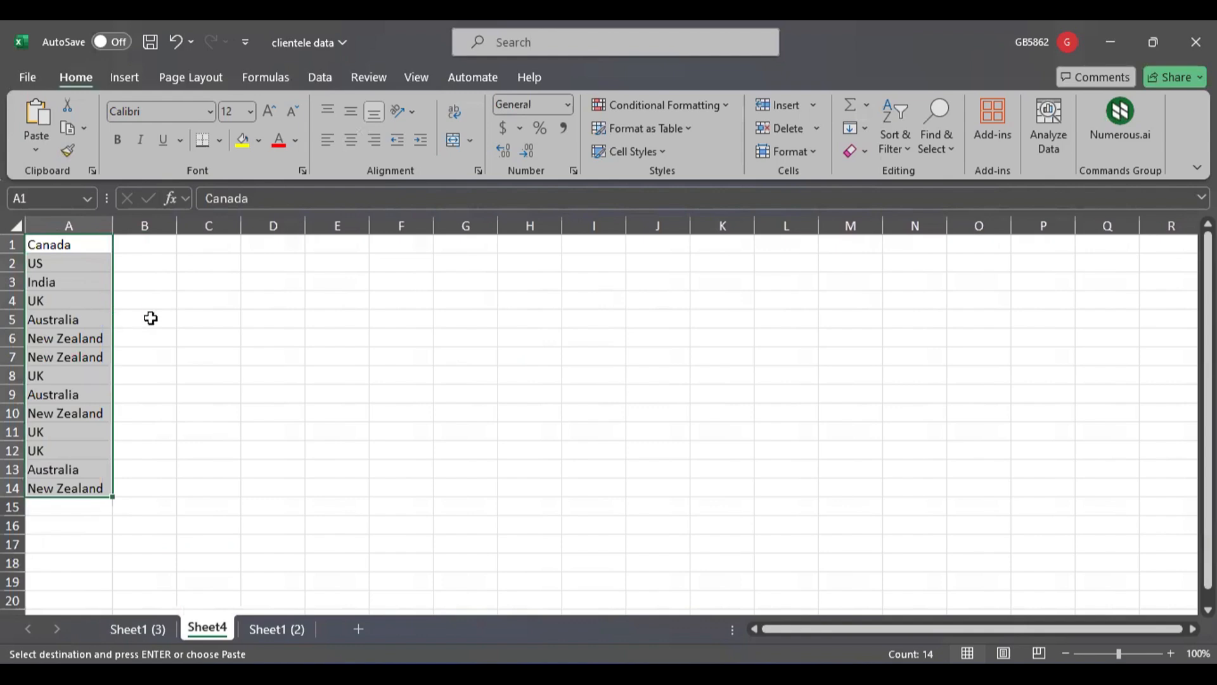
Step: Remove the duplicates from the country list in column A, treating it as data without headers, and select the remaining entries A1:A6
left_click(318, 78)
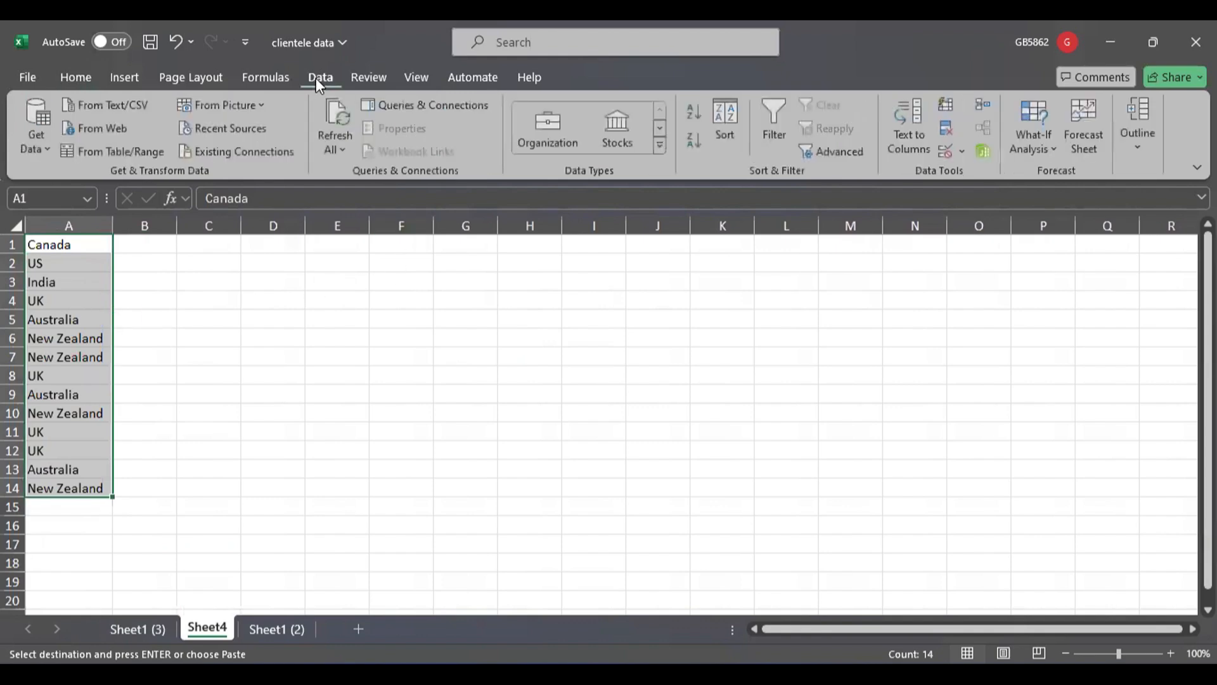
left_click(946, 134)
left_click(1004, 369)
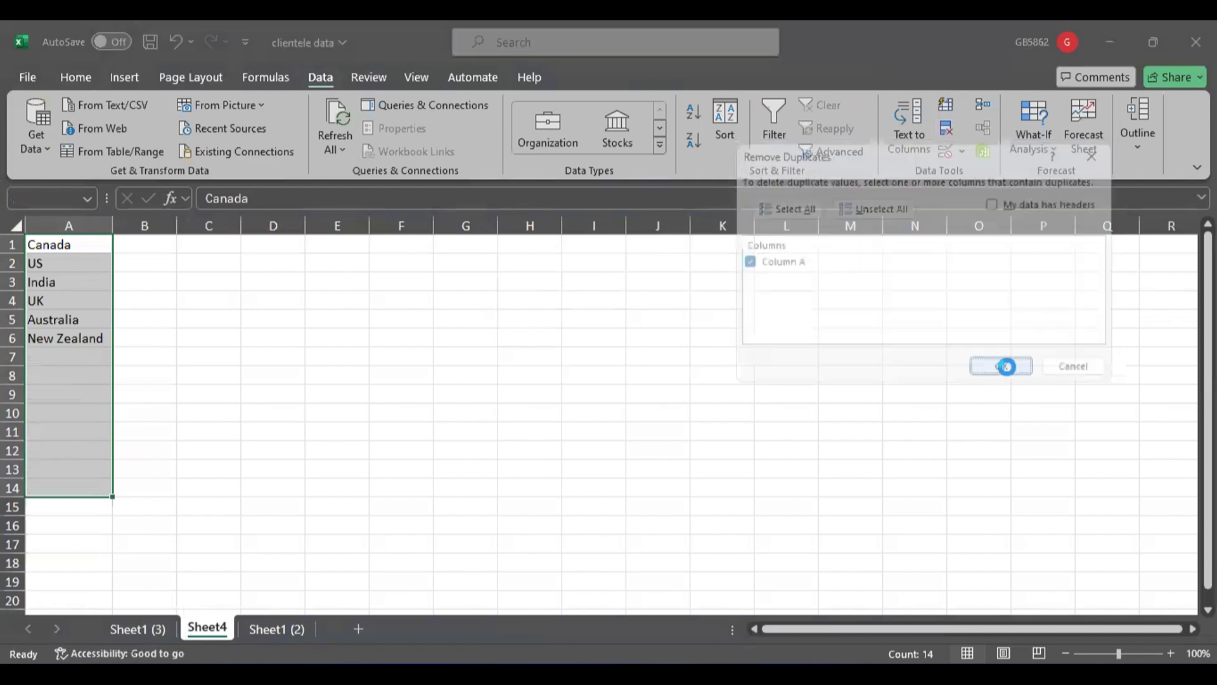
left_click(610, 398)
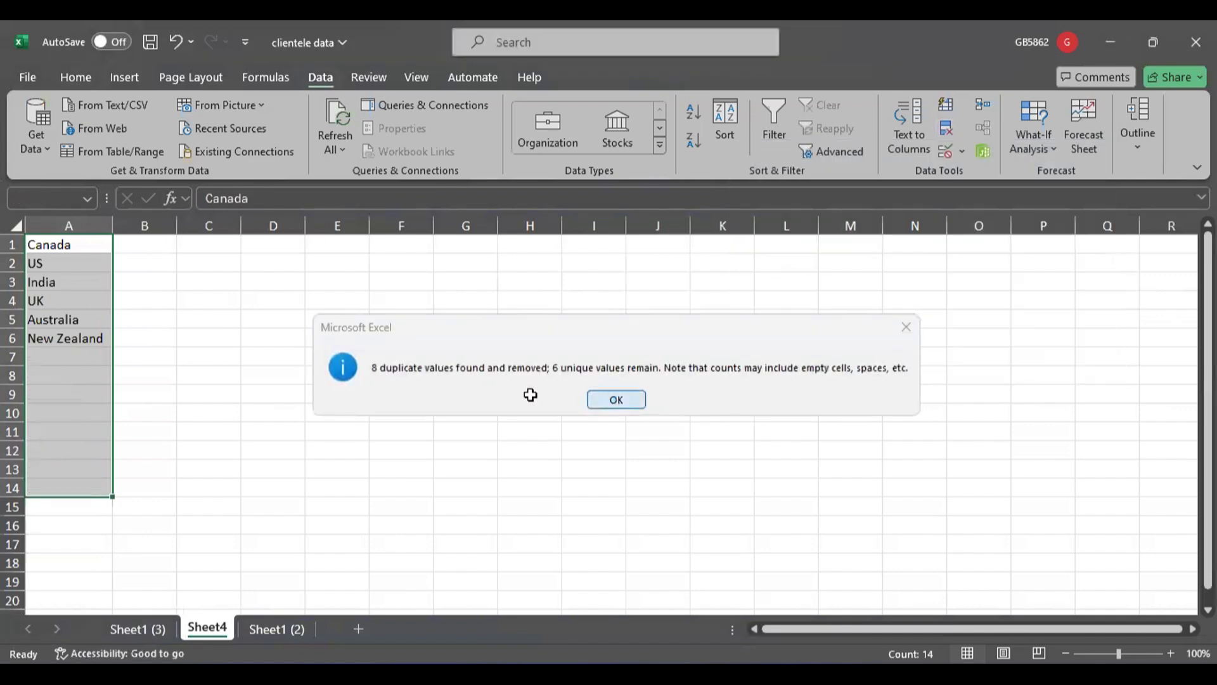
left_click_drag(70, 241, 83, 338)
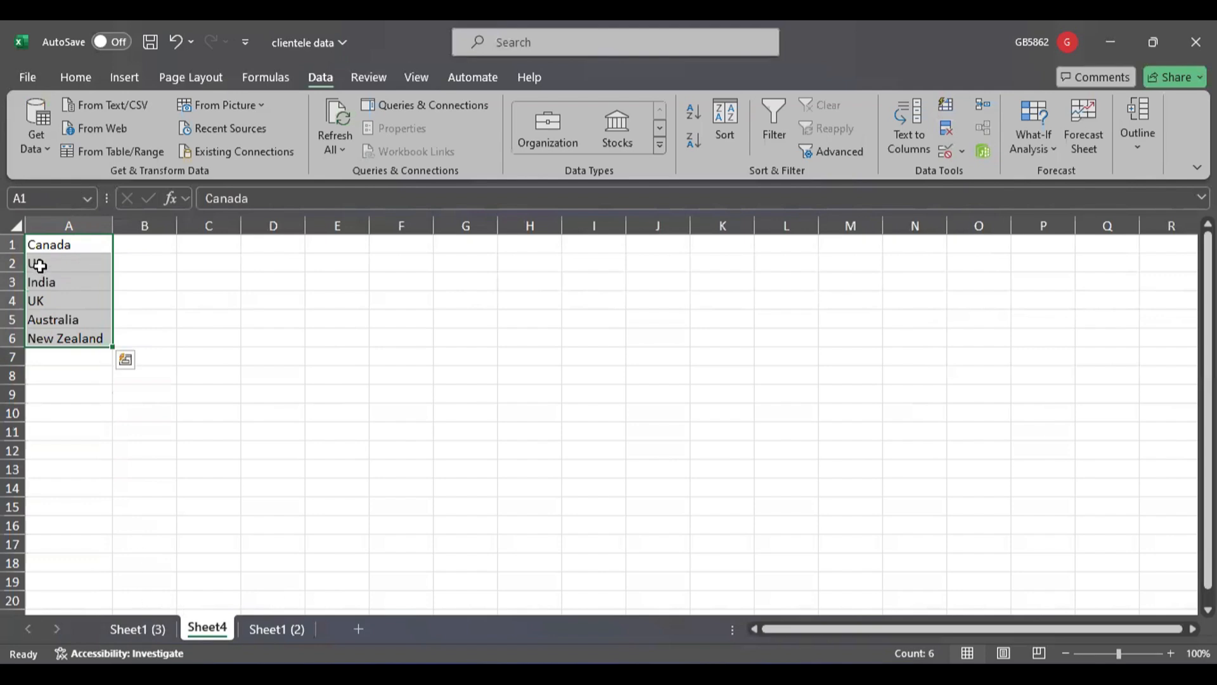
Step: Return to Sheet1 (3) and open the data validation settings for cell B16 below the Country column
left_click(138, 628)
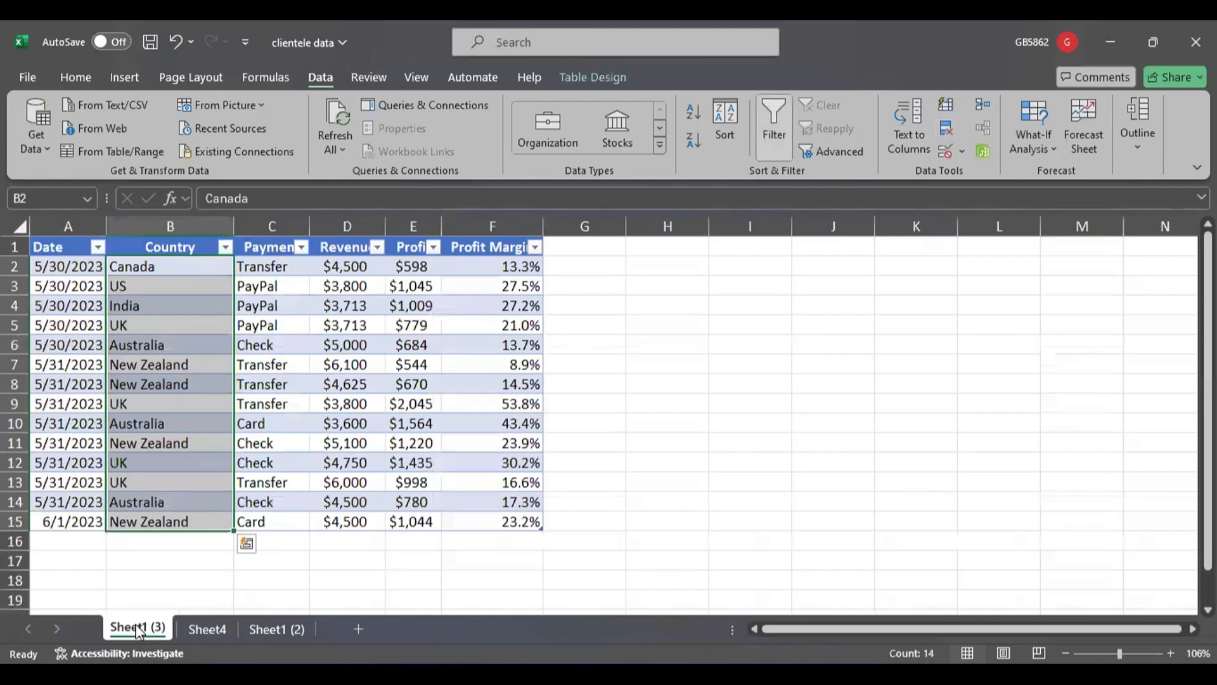
left_click(150, 539)
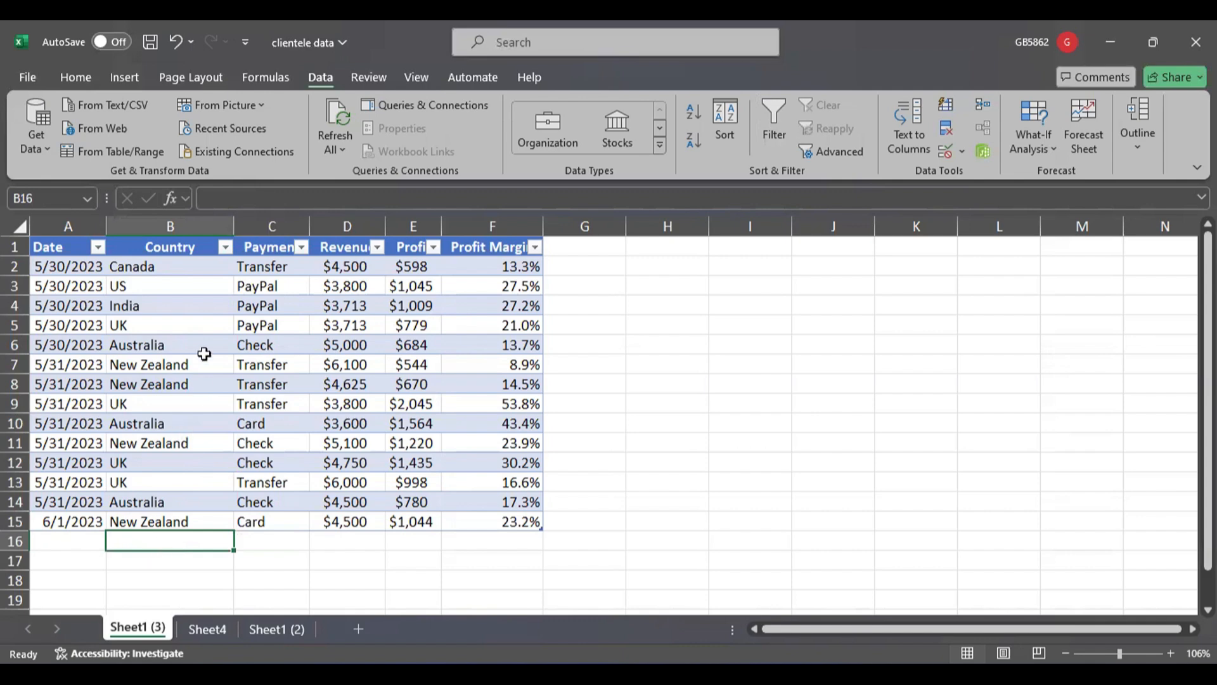
left_click(14, 541)
left_click(180, 539)
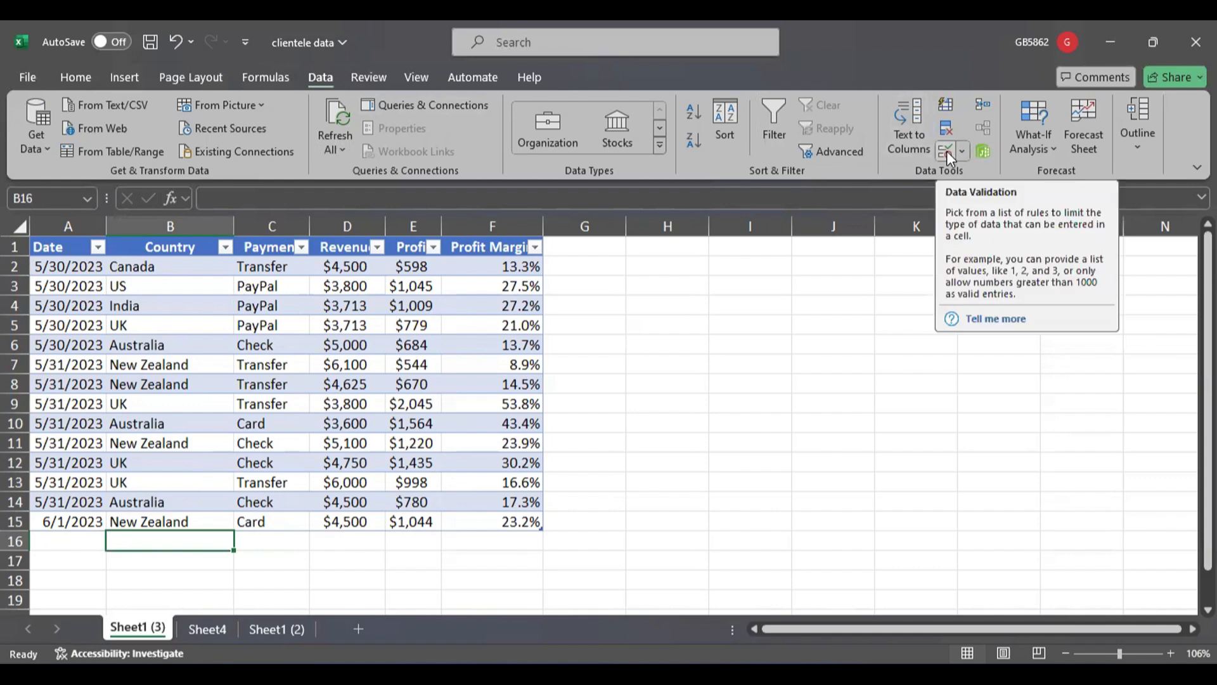
left_click(963, 152)
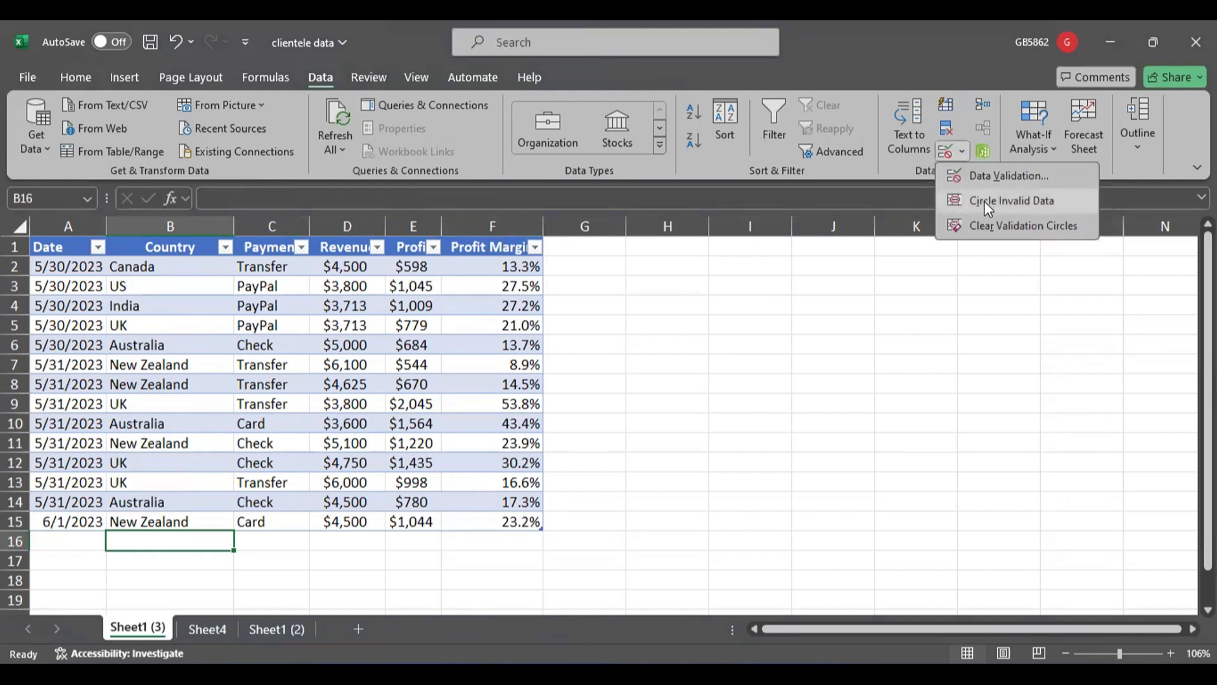
left_click(1022, 178)
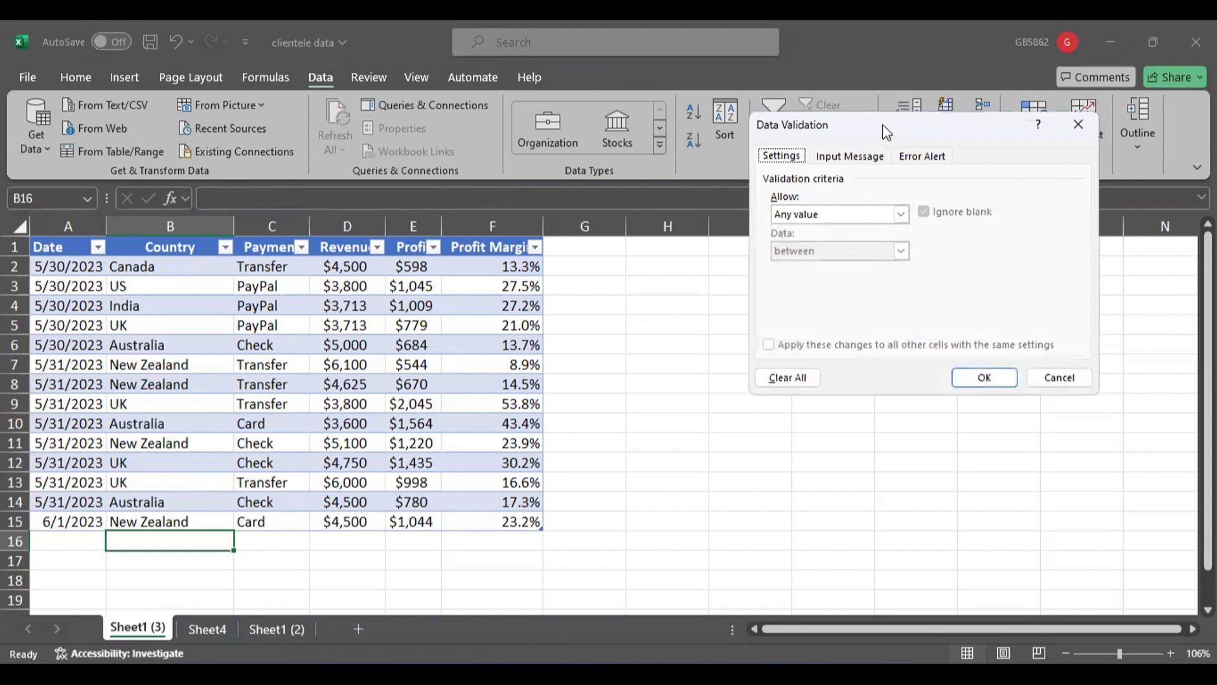
left_click_drag(882, 125, 810, 206)
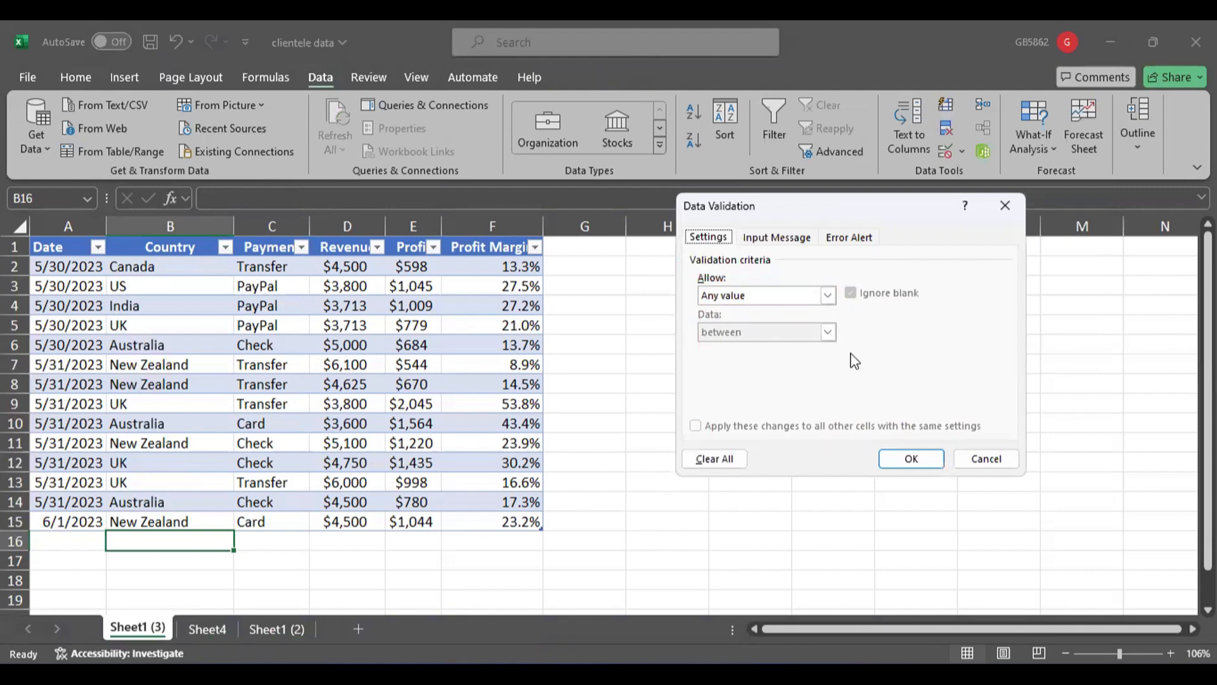
Step: Set the validation criteria for cell B16 to allow a List
left_click(828, 296)
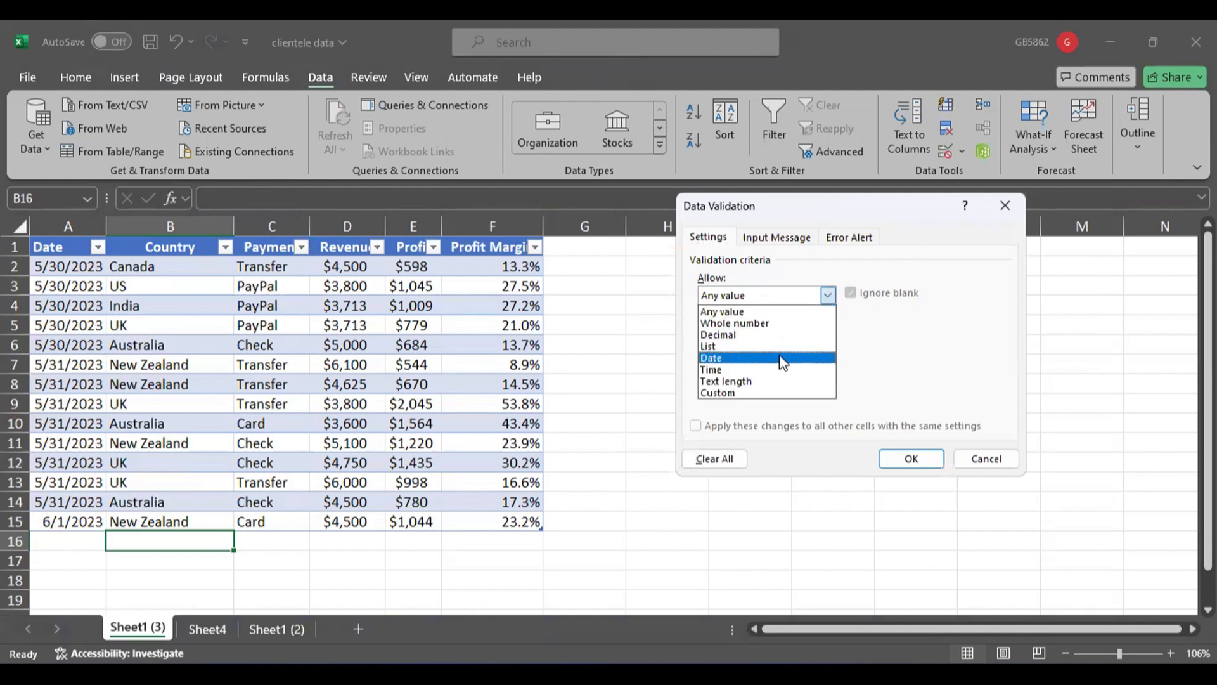
left_click(830, 296)
left_click(831, 297)
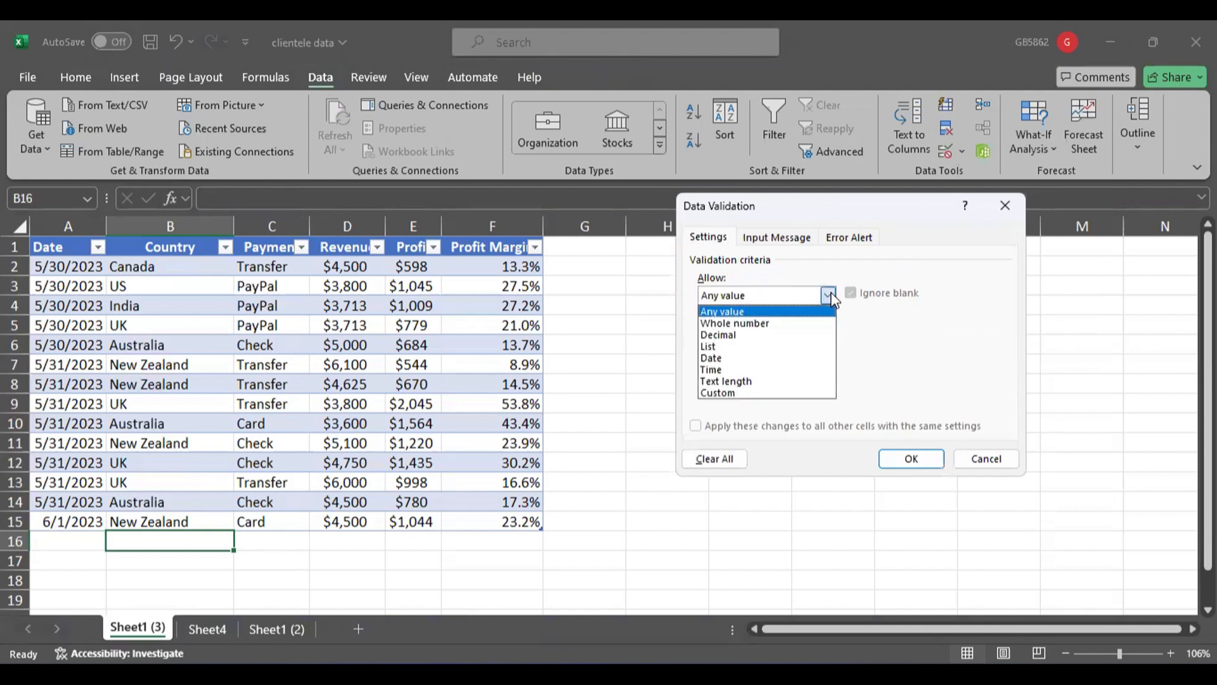
left_click_drag(810, 279, 864, 321)
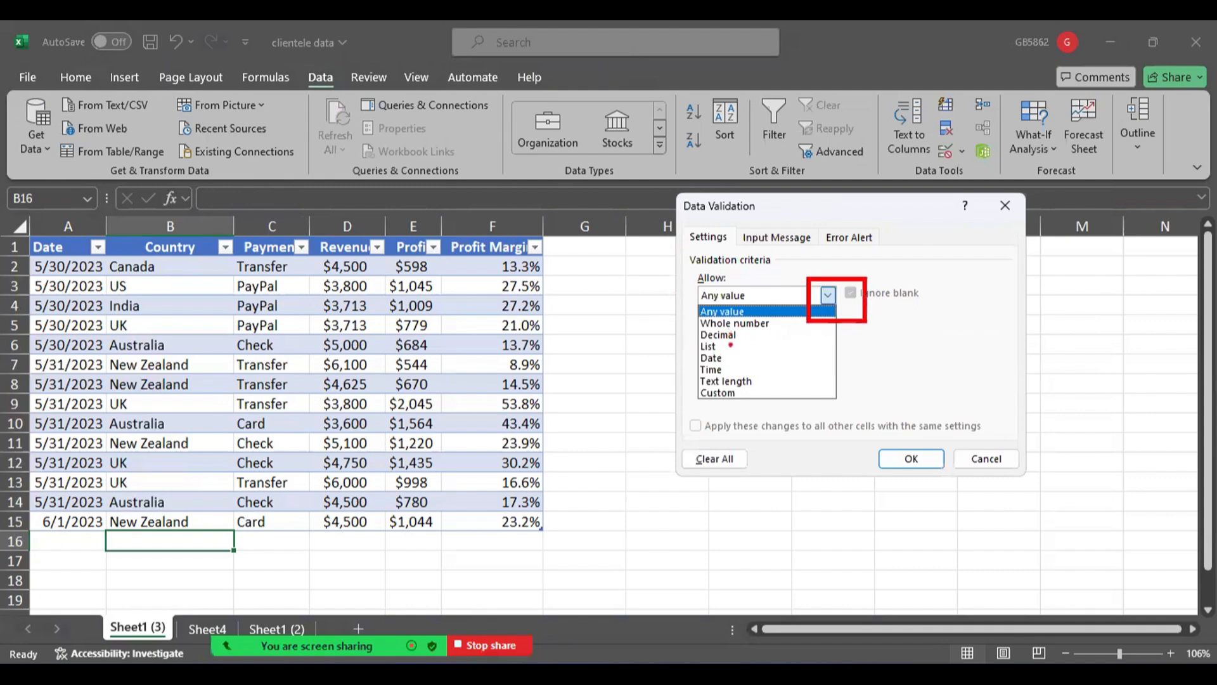
key("Escape")
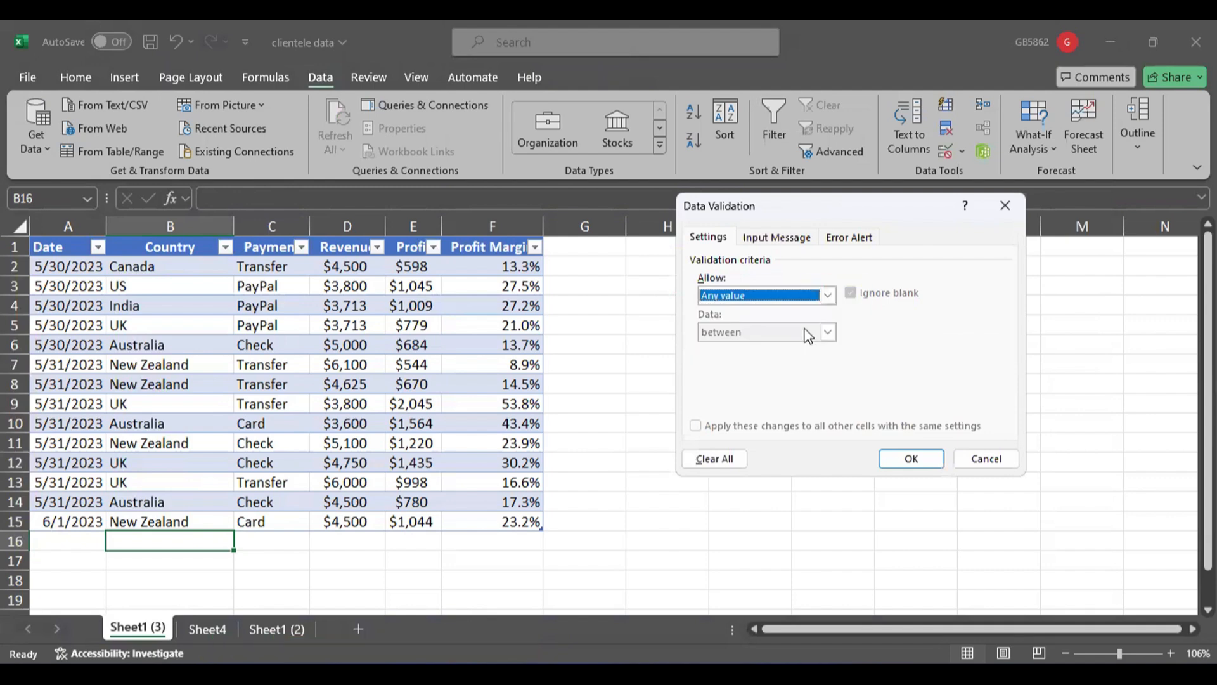
left_click(828, 295)
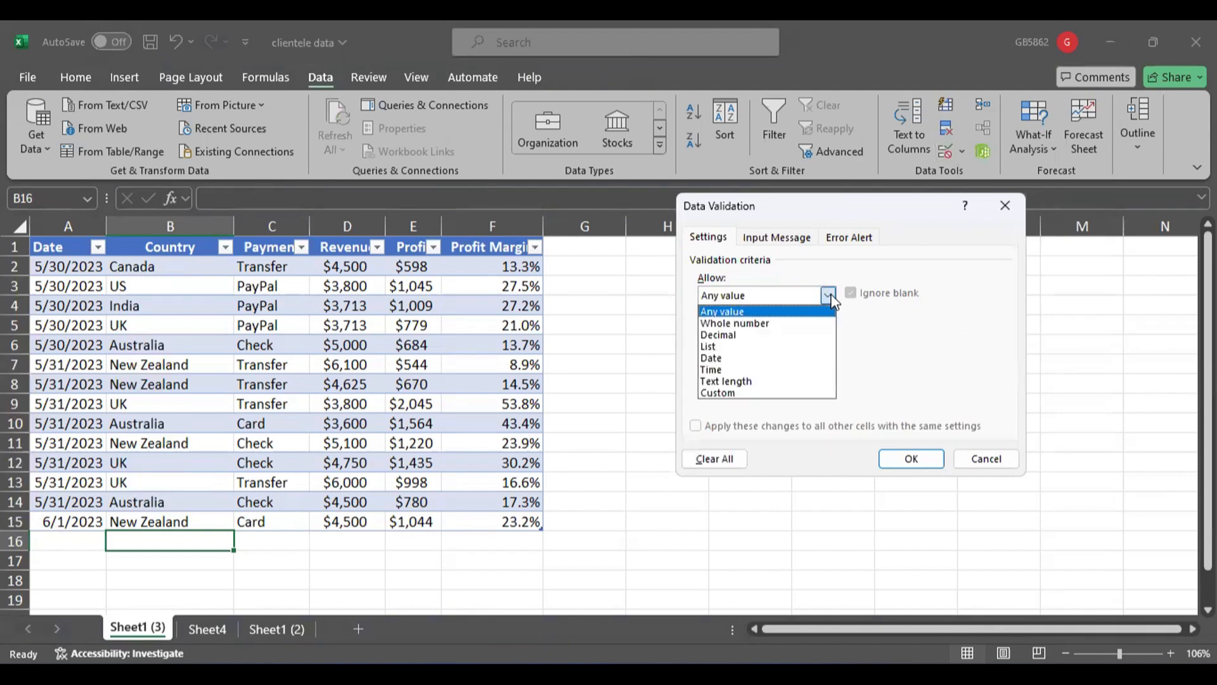
left_click(724, 347)
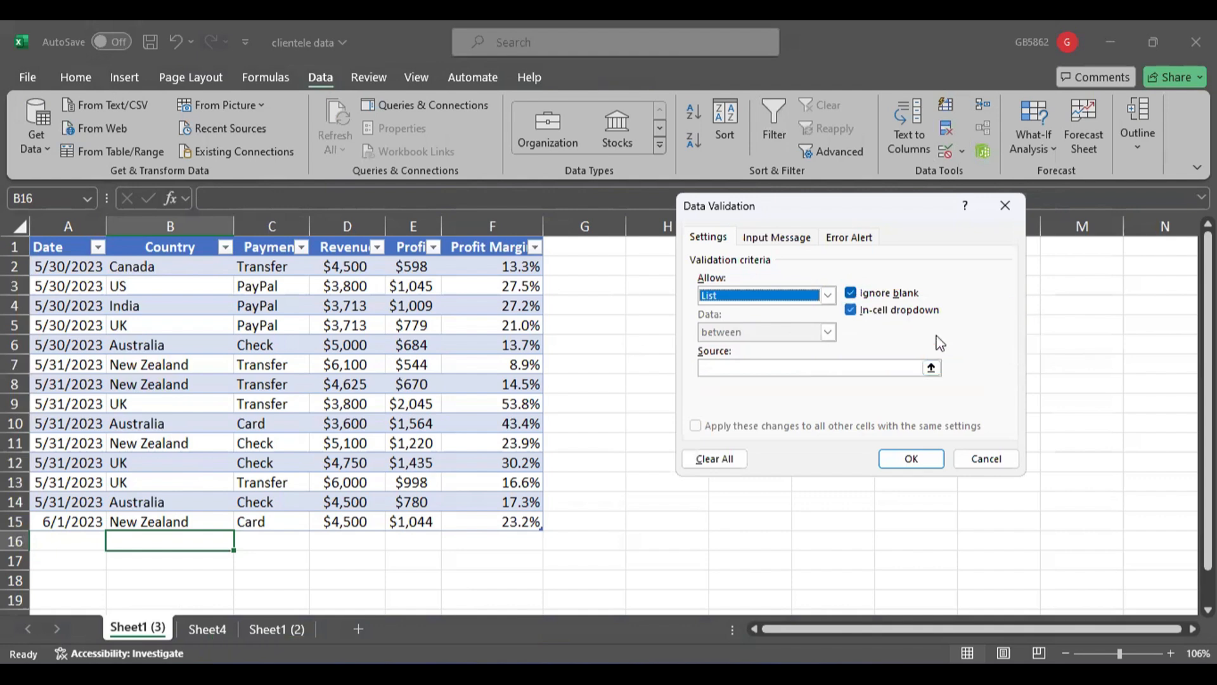
Step: Set the list source to =Sheet4!$A$1:$A$9 and apply the validation rule to cell B16
left_click(931, 368)
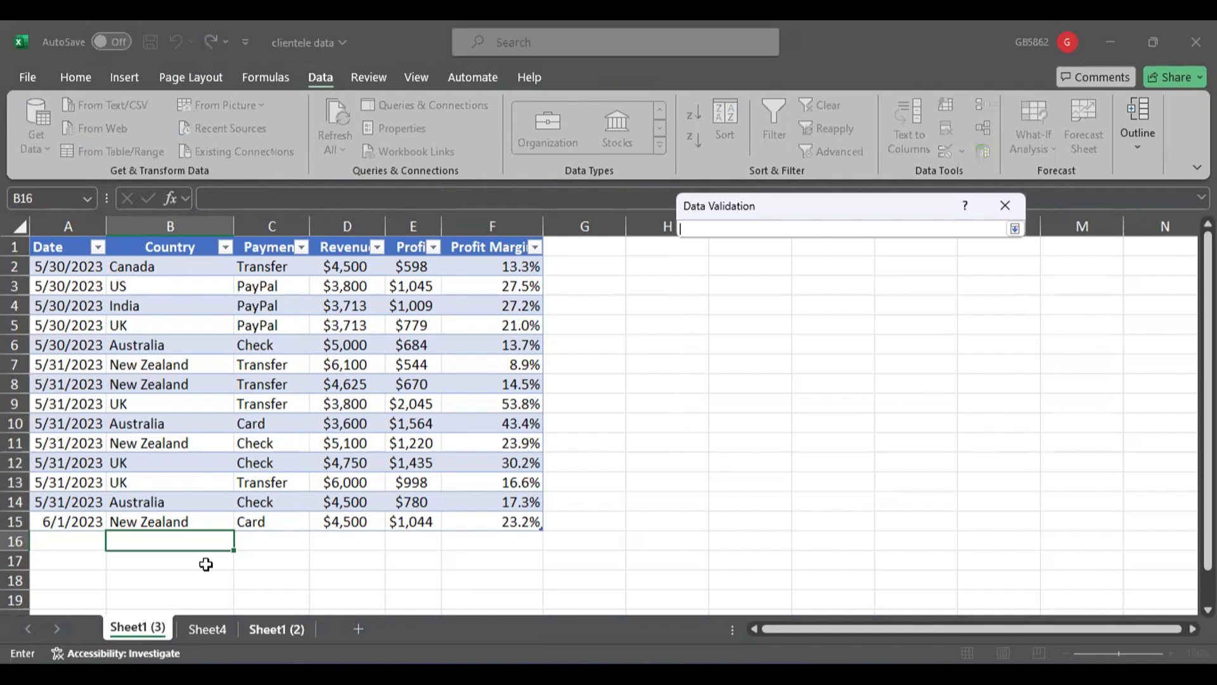
left_click(277, 629)
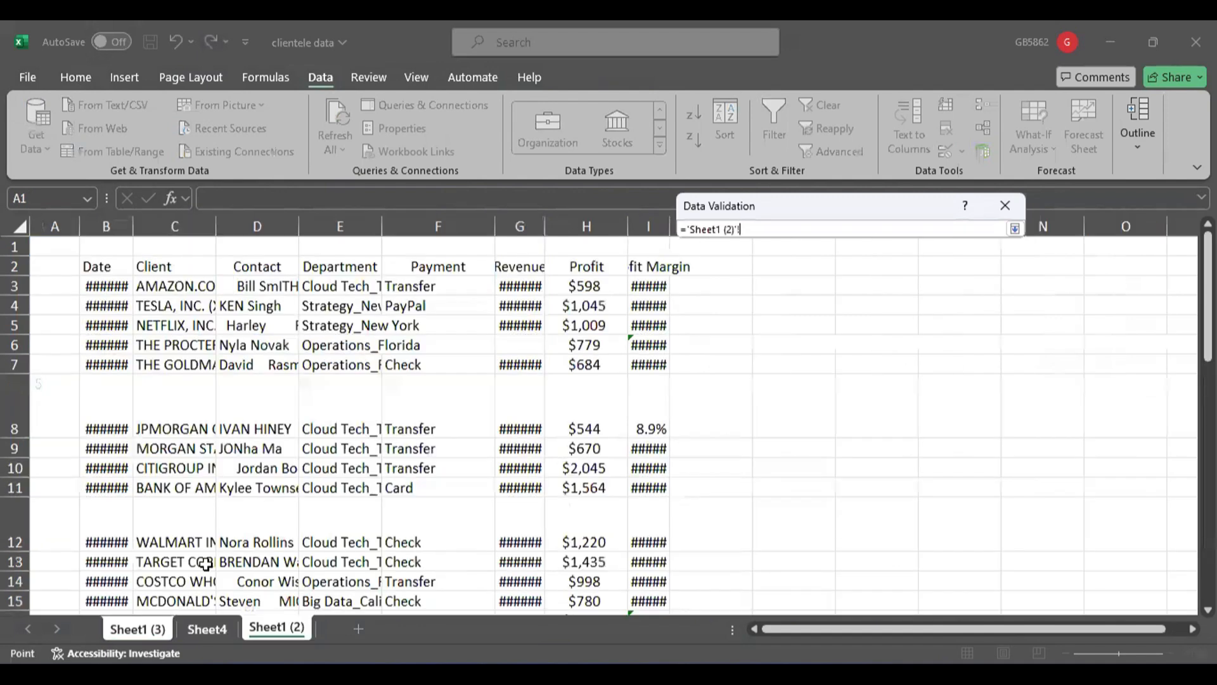
left_click(207, 628)
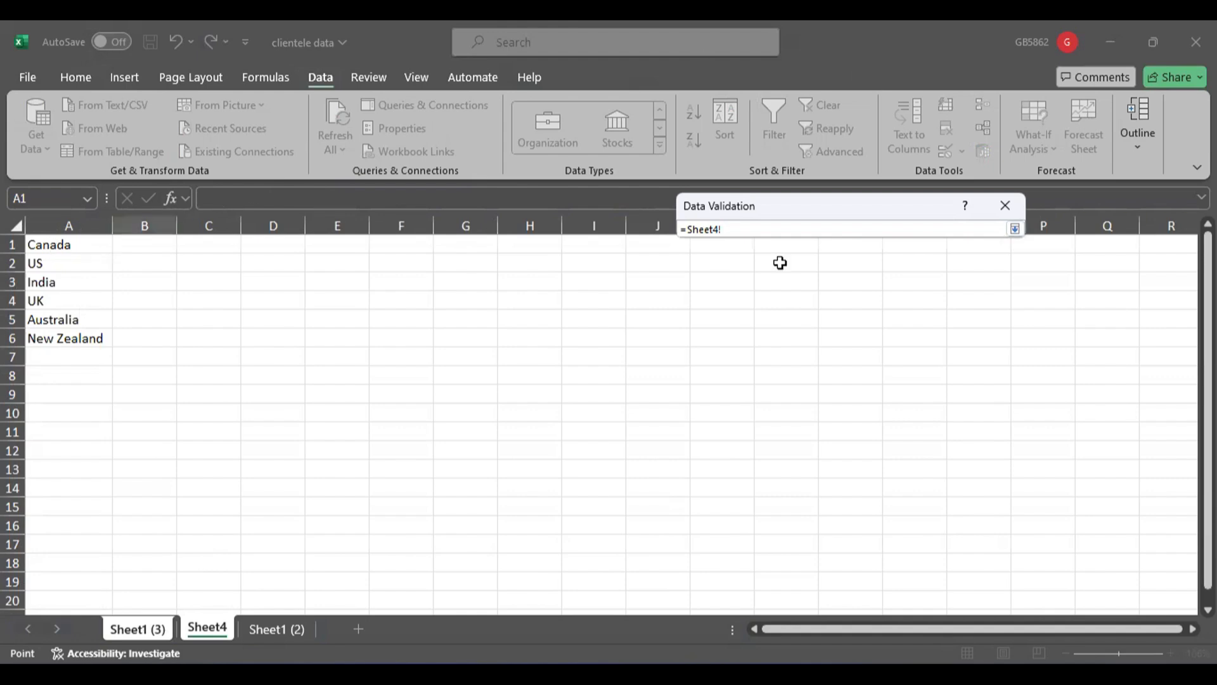
left_click_drag(86, 246, 72, 327)
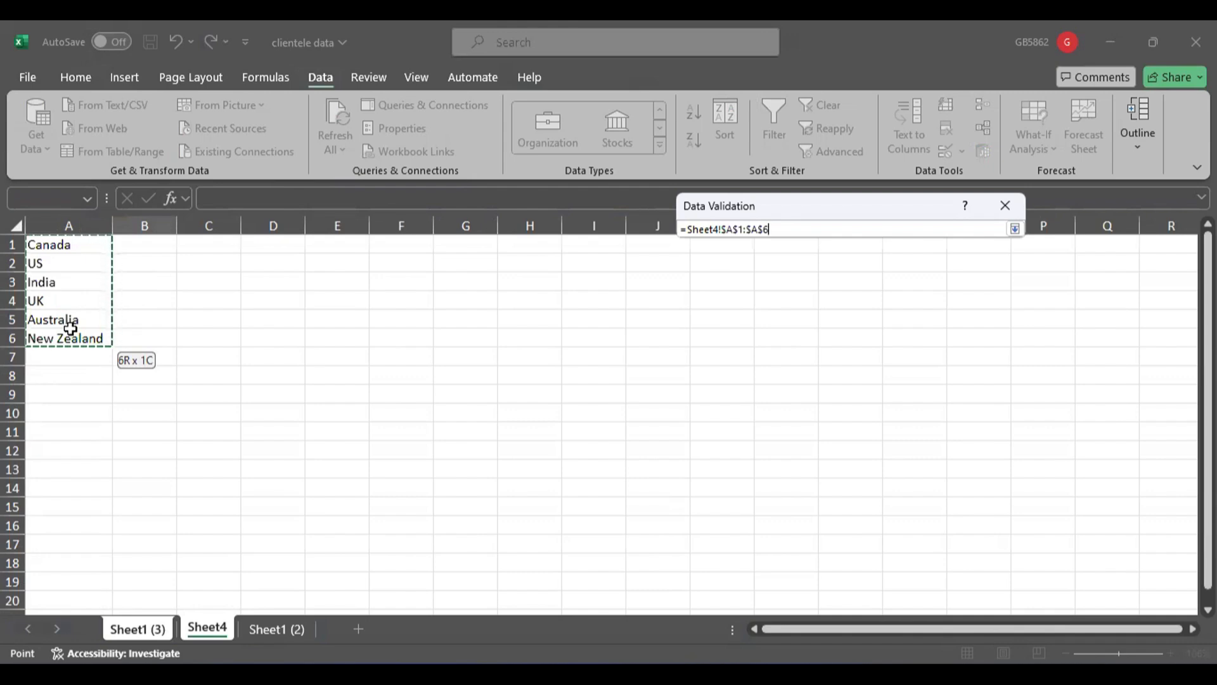
mouse_move(70, 328)
left_mouse_down()
mouse_move(73, 264)
mouse_move(64, 336)
left_mouse_up()
left_click_drag(63, 338, 61, 386)
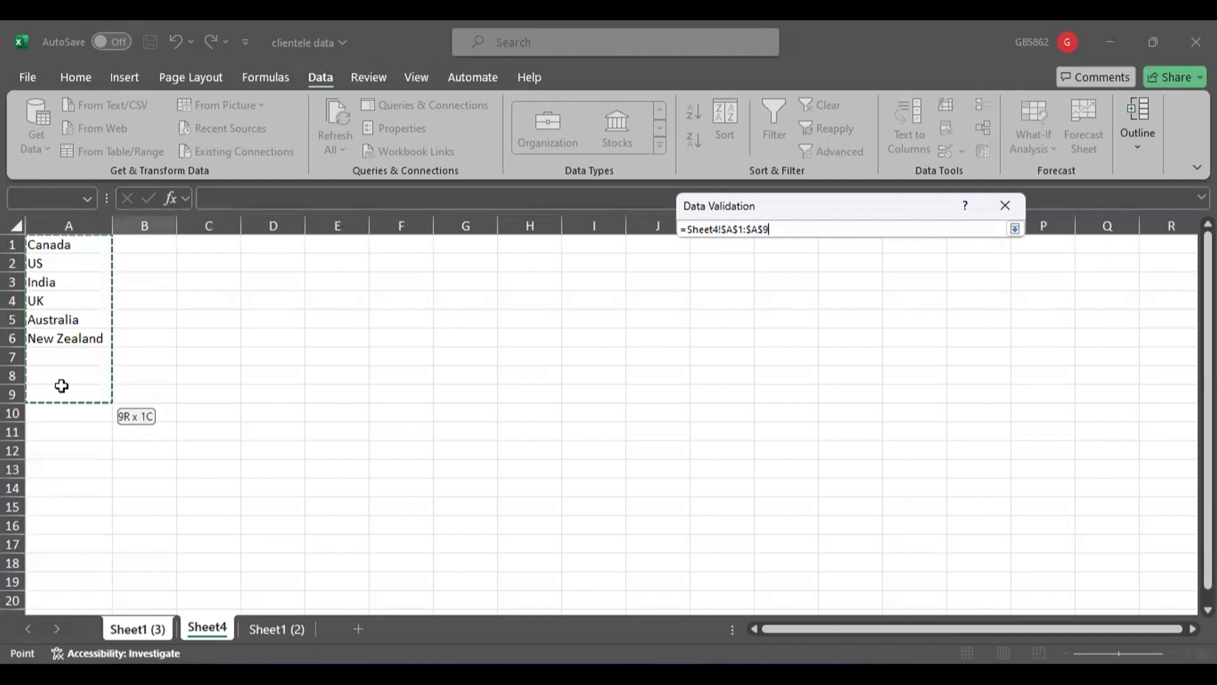
left_click_drag(61, 385, 61, 385)
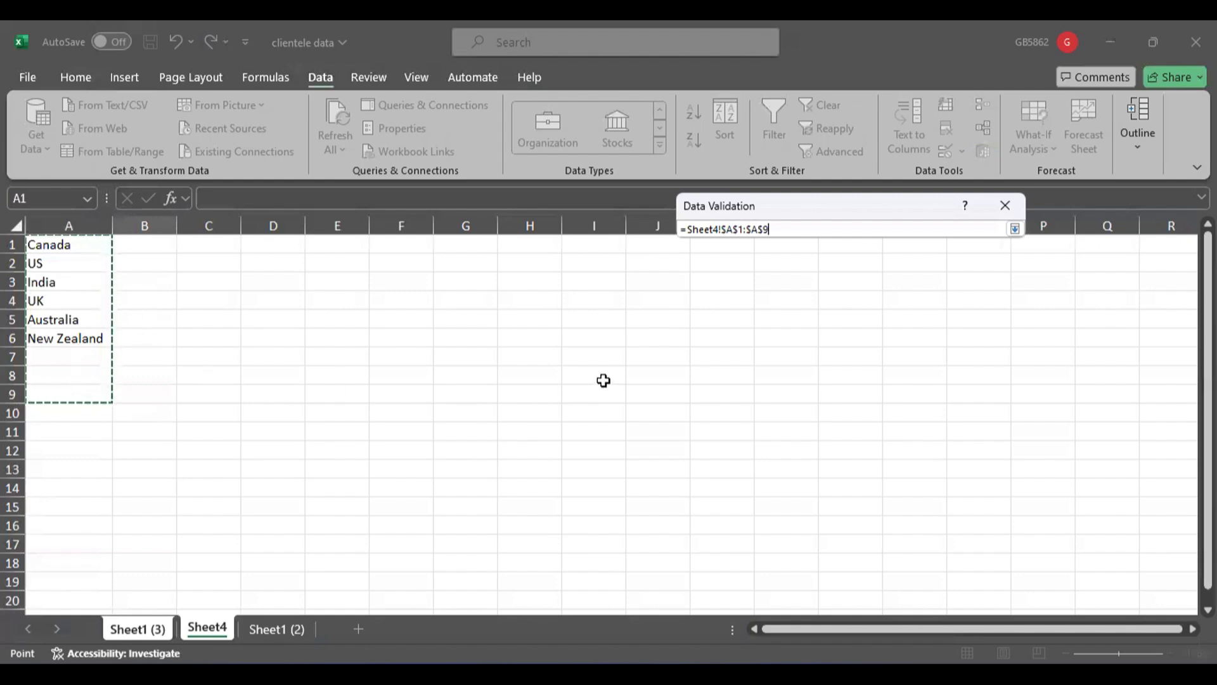
left_click(1015, 229)
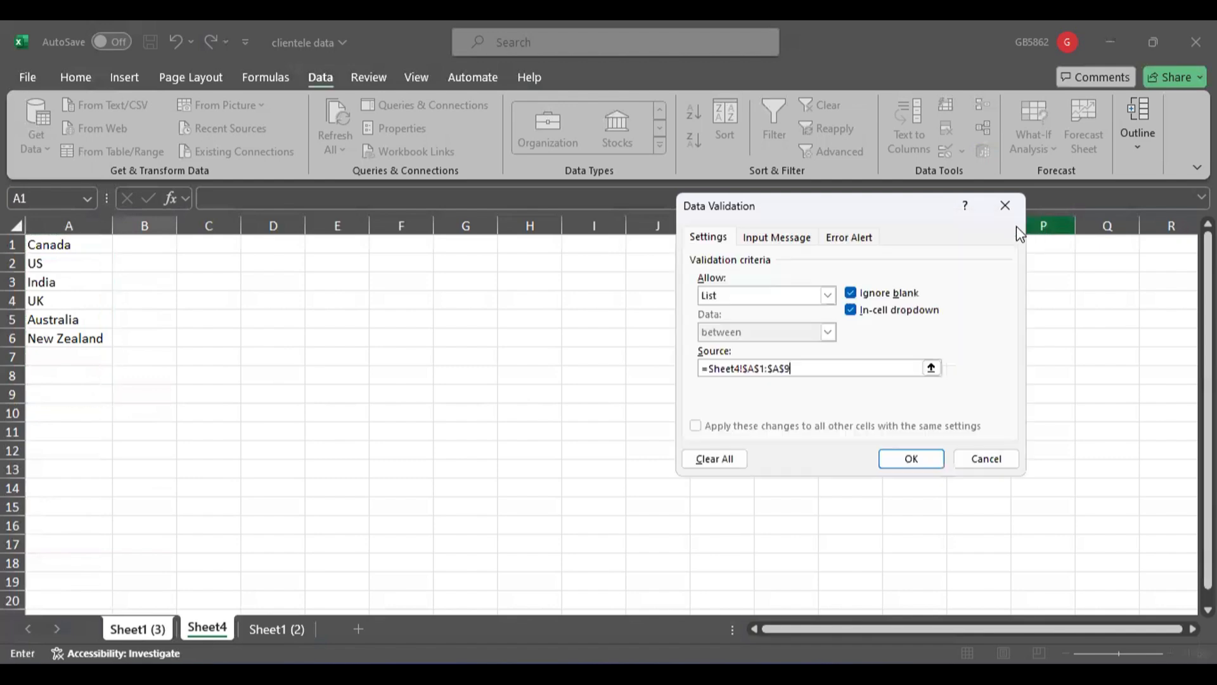
left_click(217, 566)
key("BackSpace")
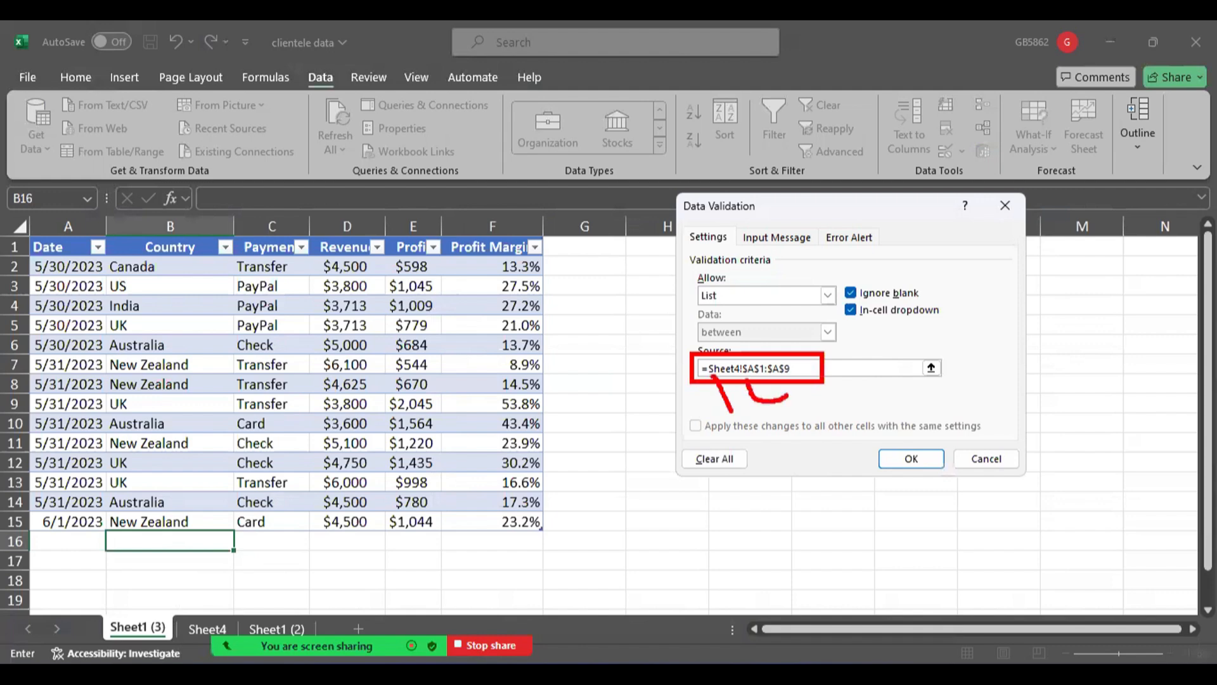
key("super")
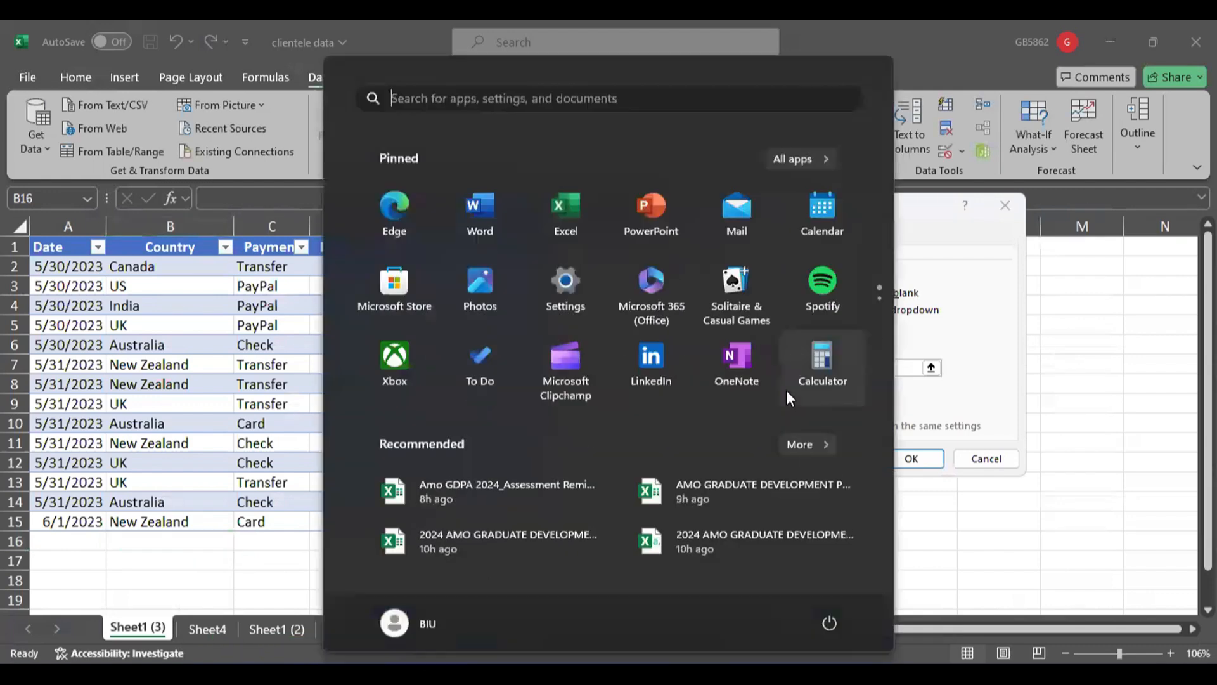
left_click(994, 384)
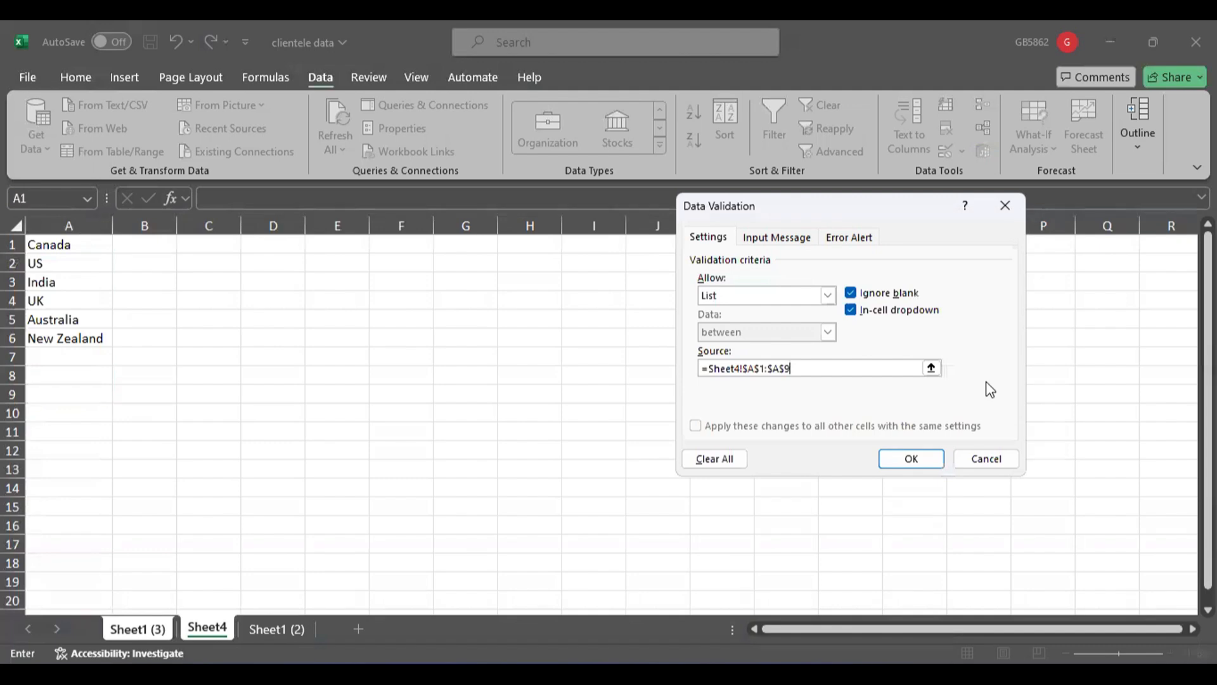
left_click(911, 458)
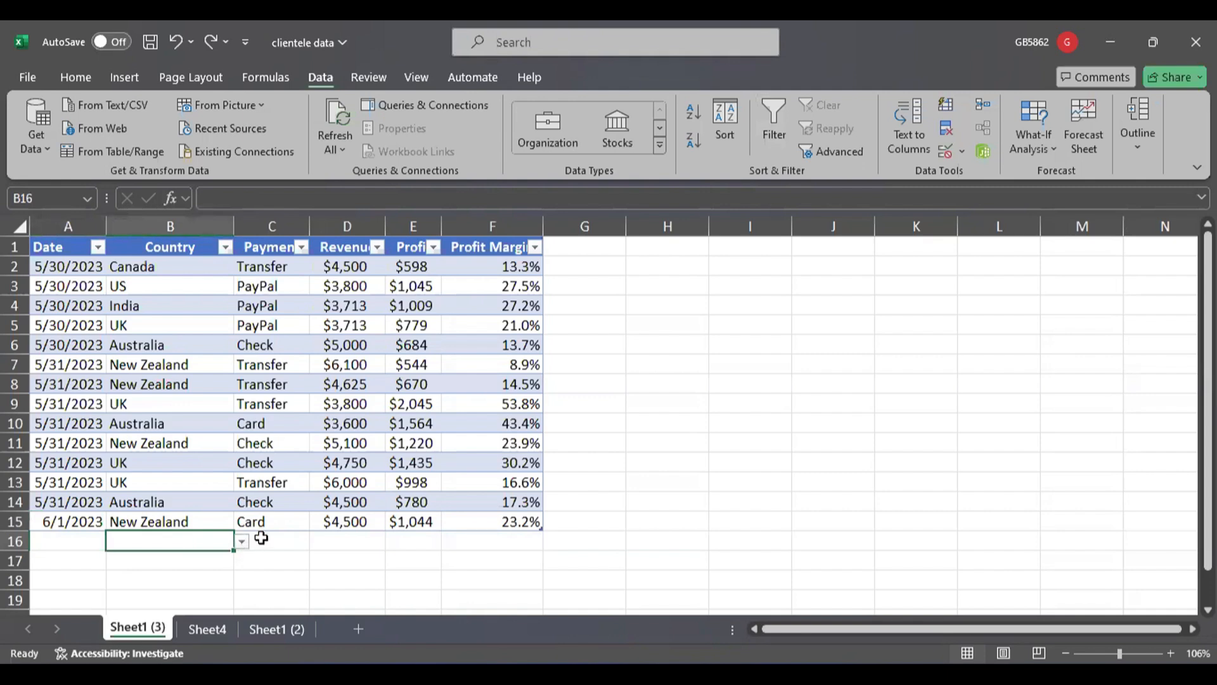
Step: Try out the drop-down list in cell B16 by choosing Canada, India and Australia in turn
left_click(74, 542)
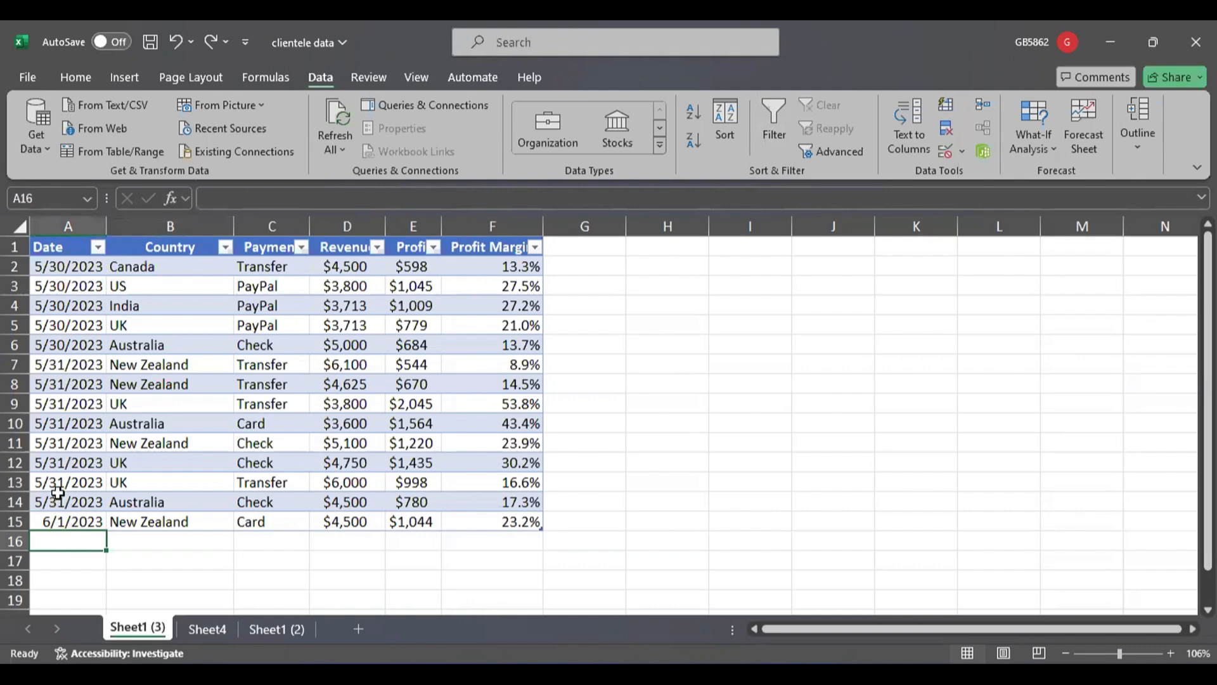
left_click(154, 539)
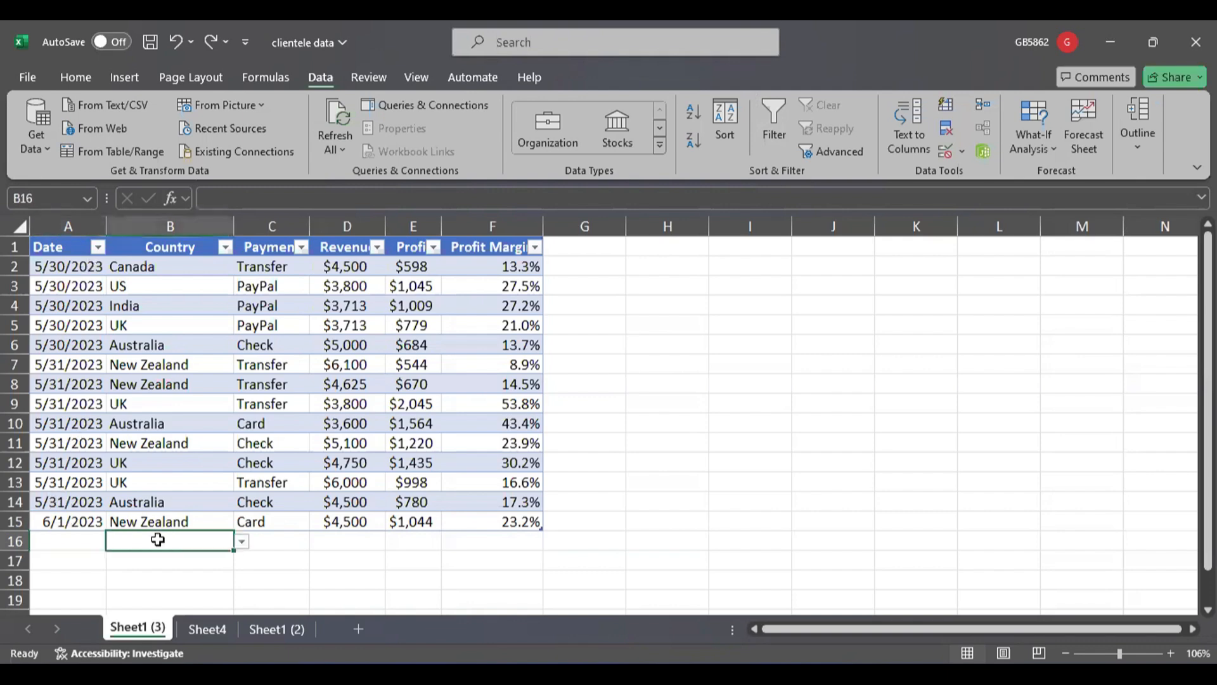
left_click(242, 542)
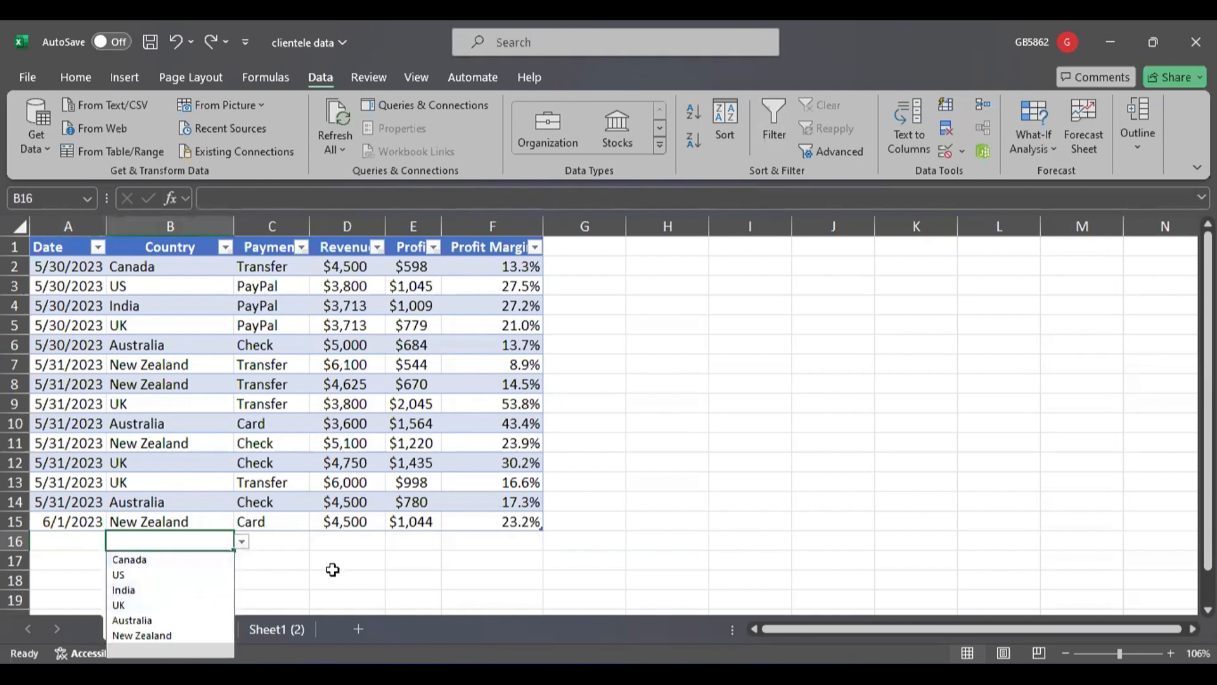
scroll(243, 526, "down", 1)
left_click(242, 509)
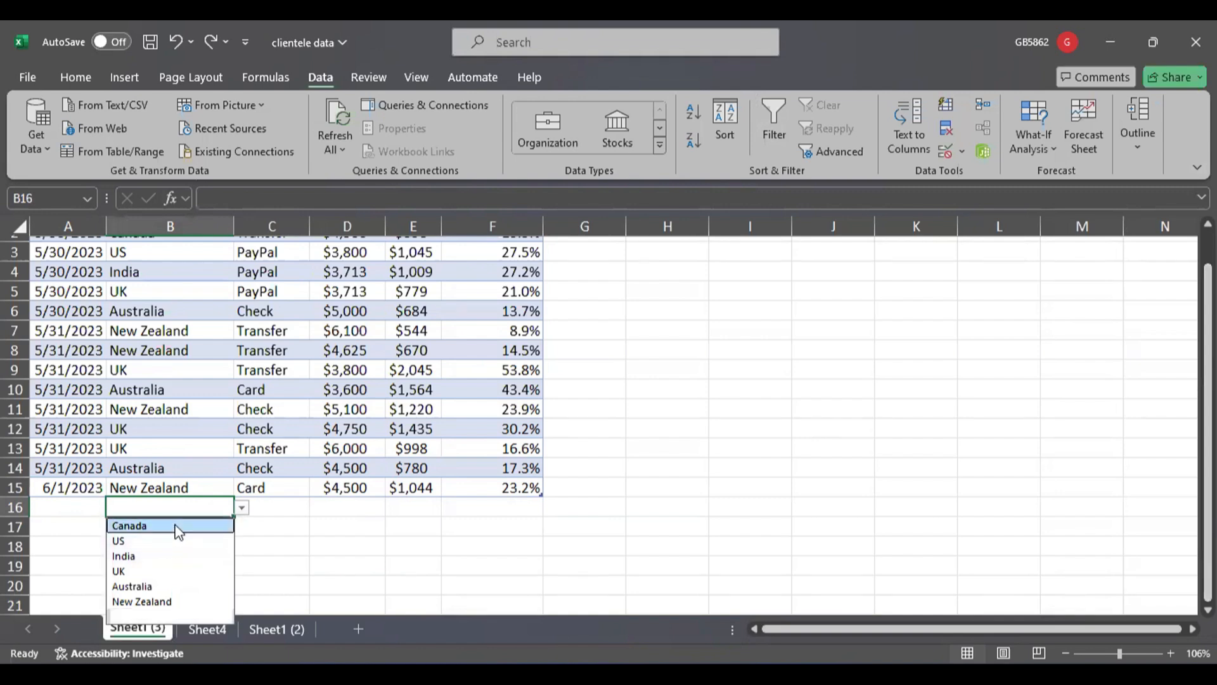
left_click(177, 527)
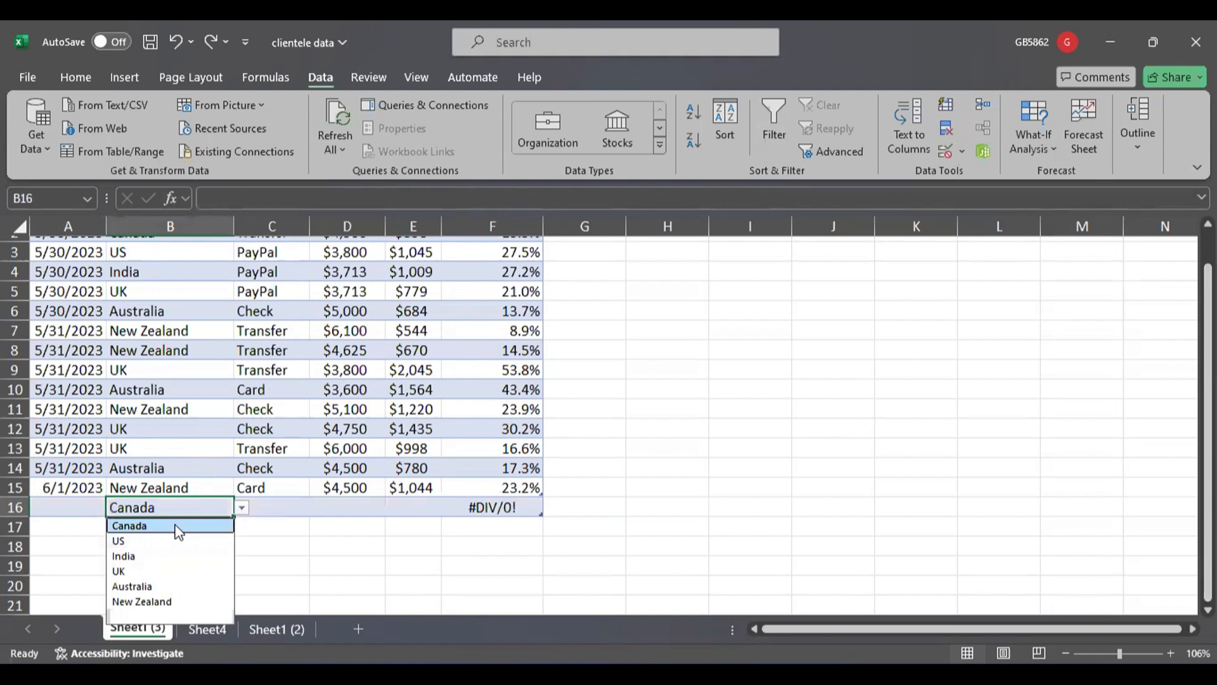
left_click(242, 509)
left_click(170, 556)
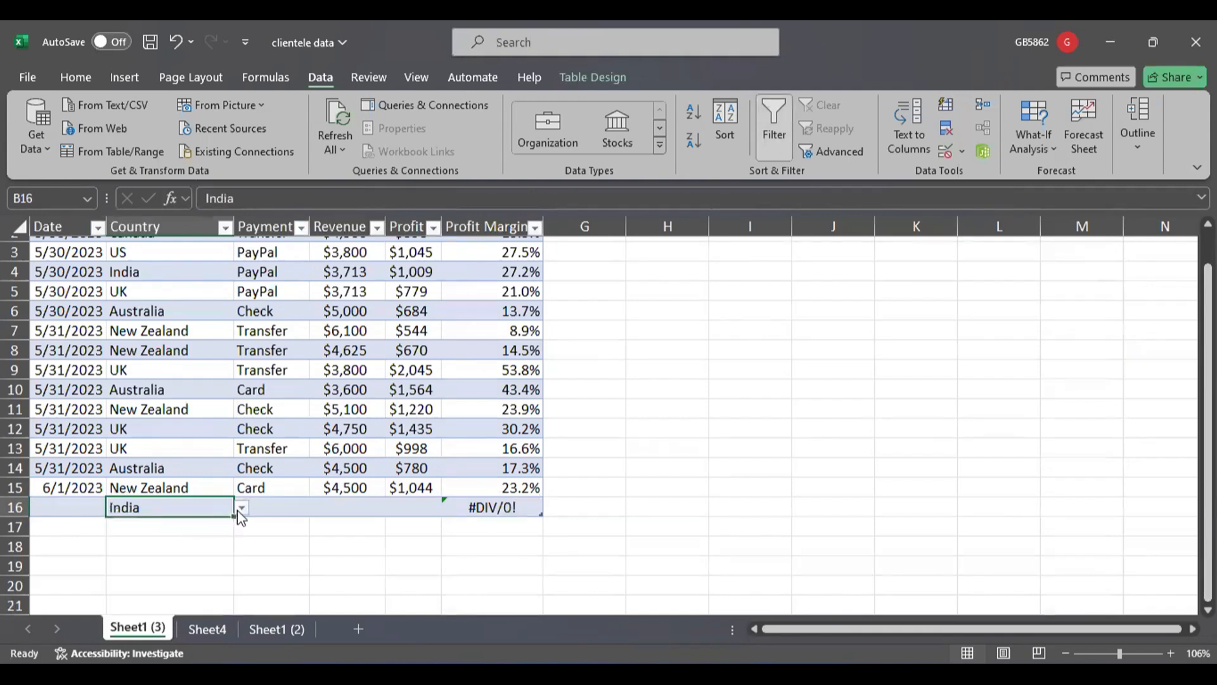
left_click(241, 508)
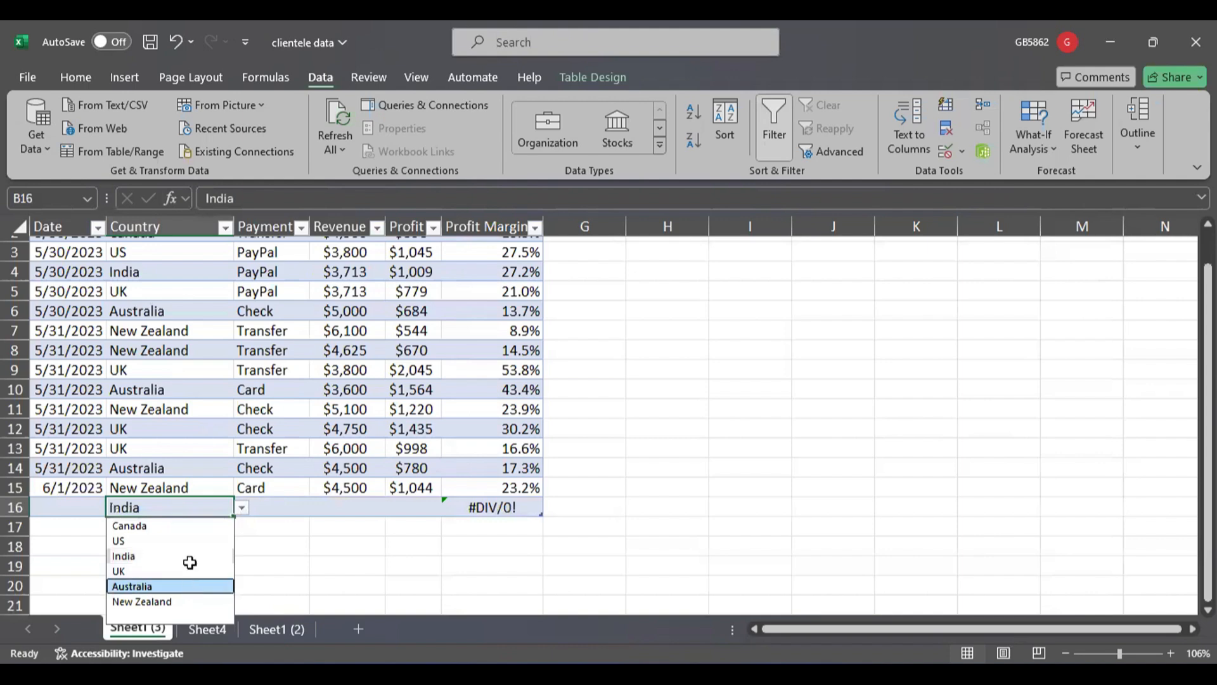
left_click(190, 584)
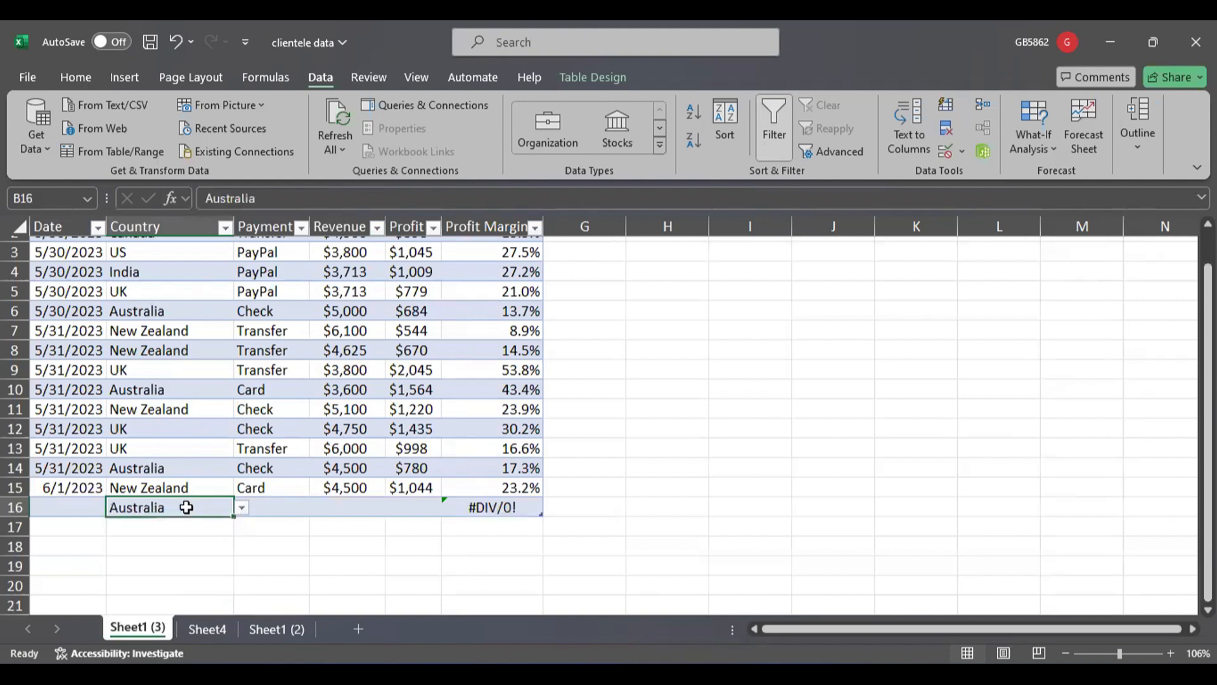
Step: Try to enter America in cell B16, and choose US from its drop-down list instead
key("BackSpace")
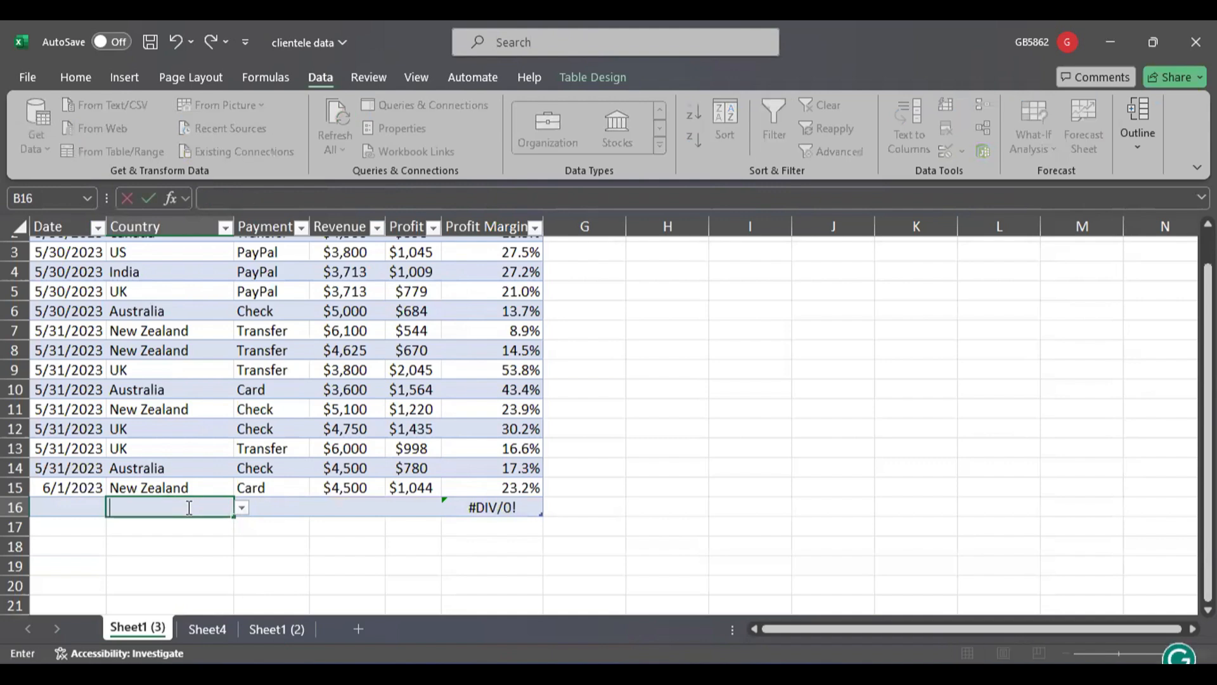
type("merica")
key("Return")
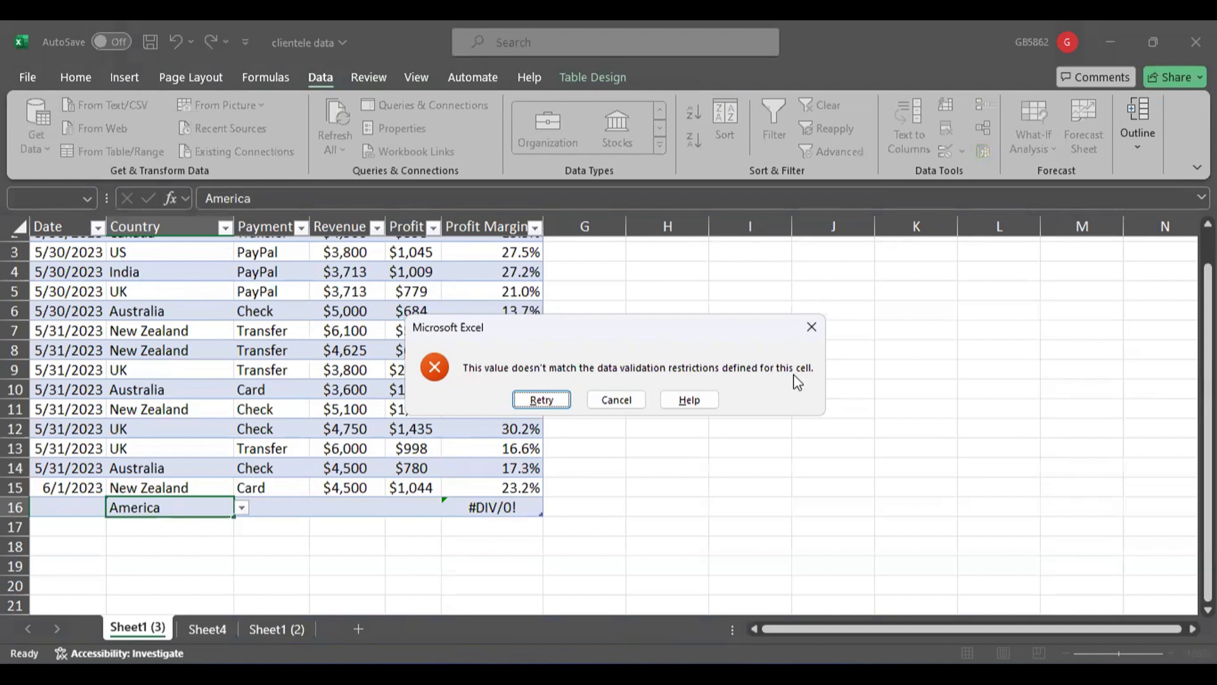
left_click(807, 324)
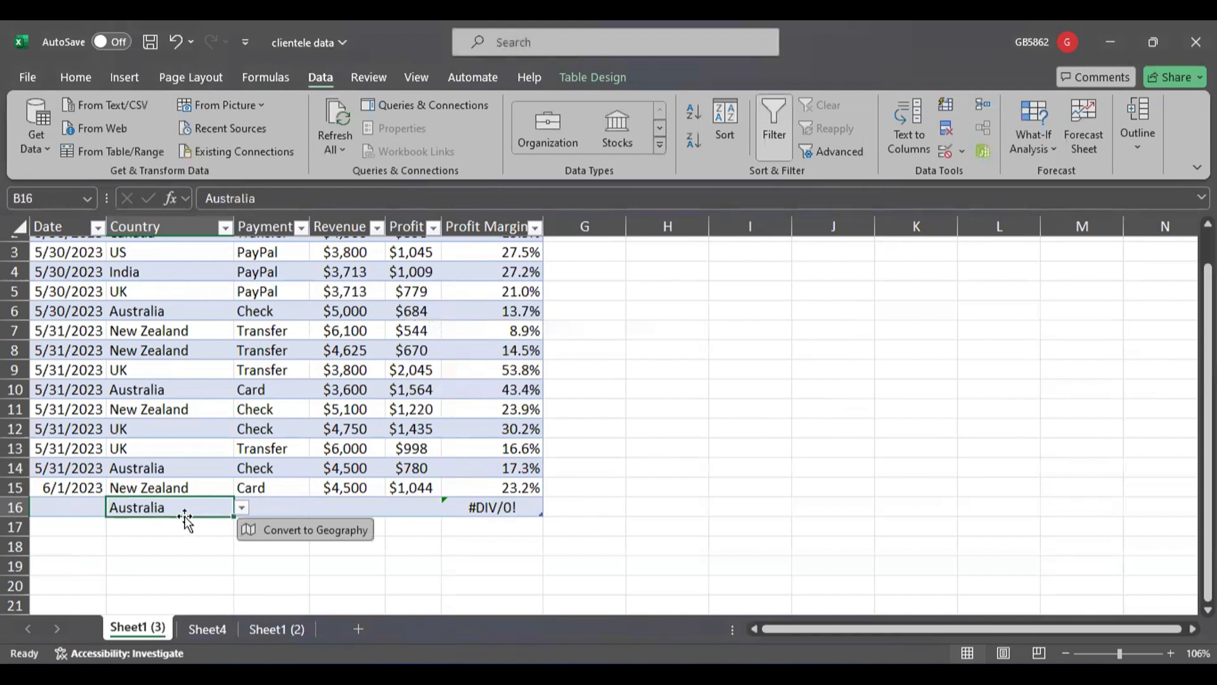
left_click(242, 507)
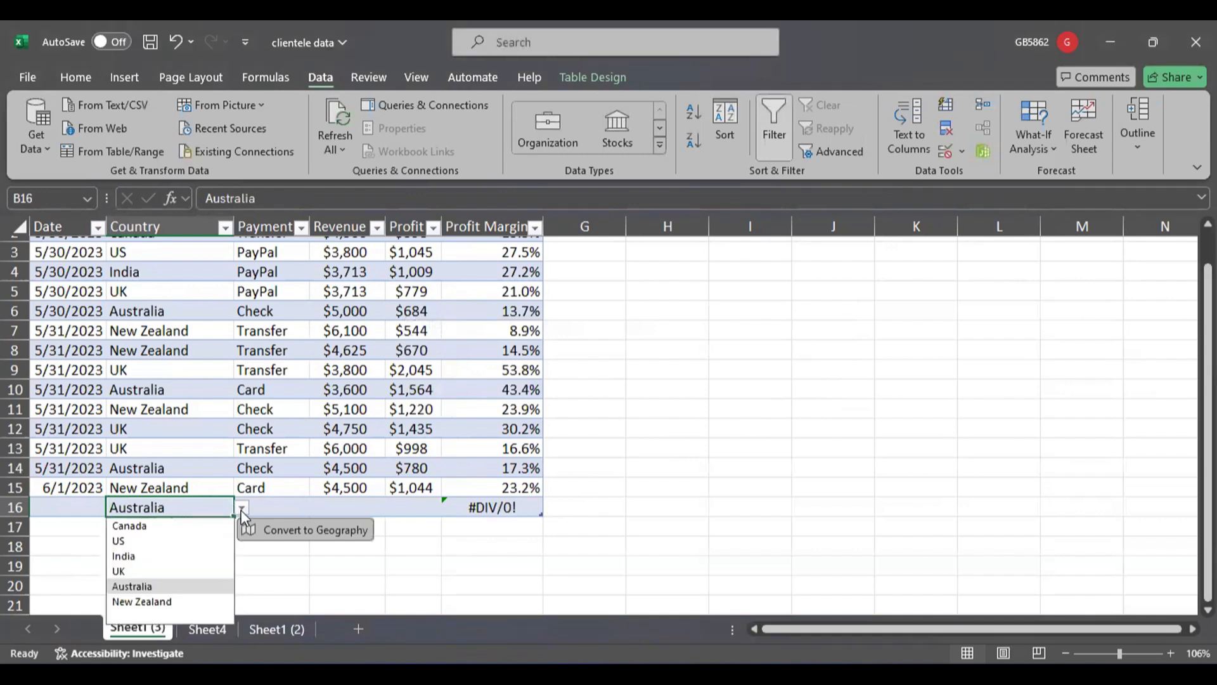
left_click(163, 535)
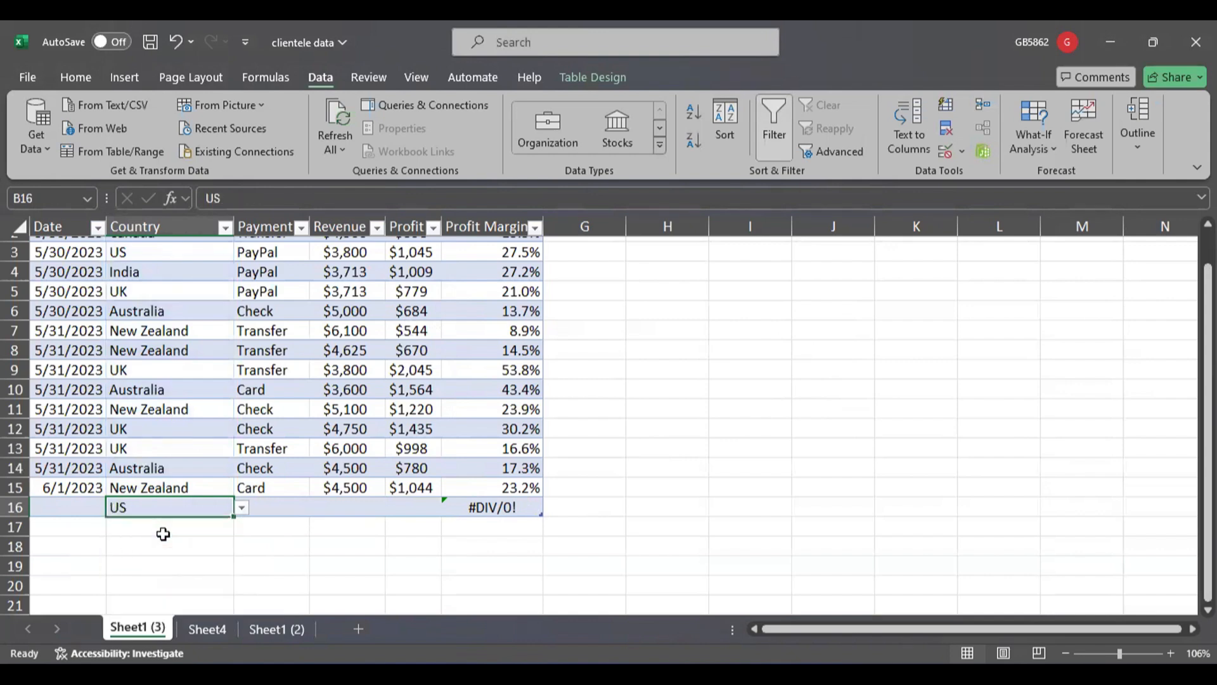
left_click(278, 223)
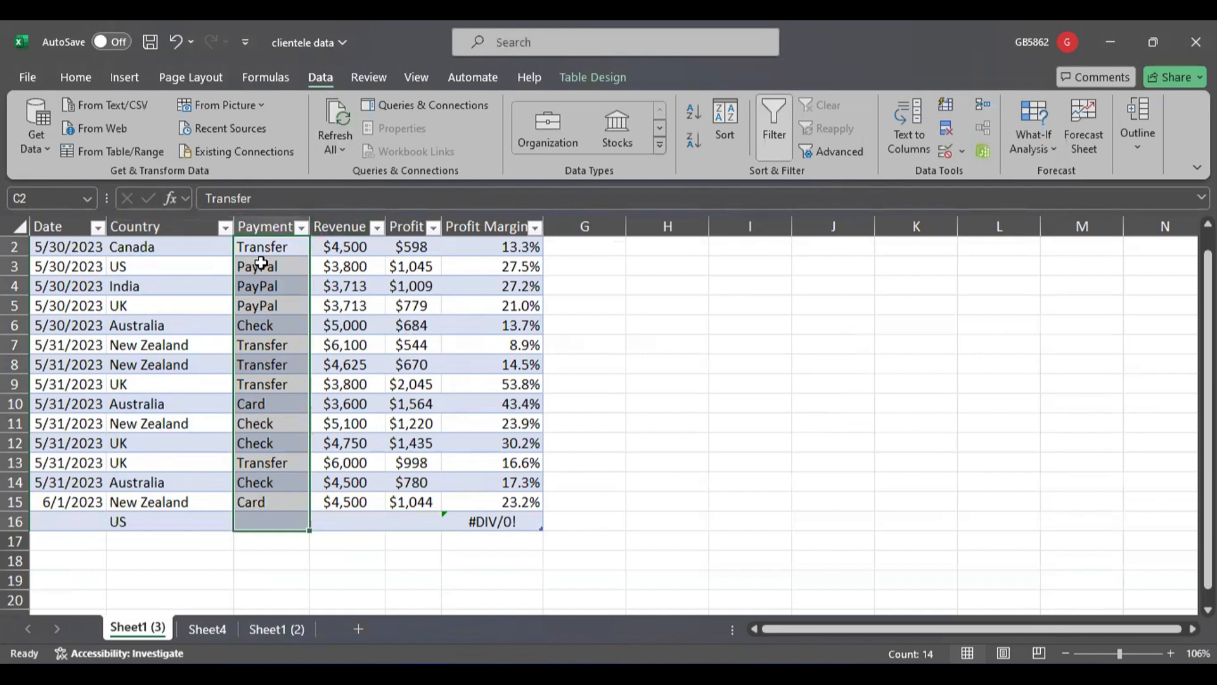
left_click(188, 519)
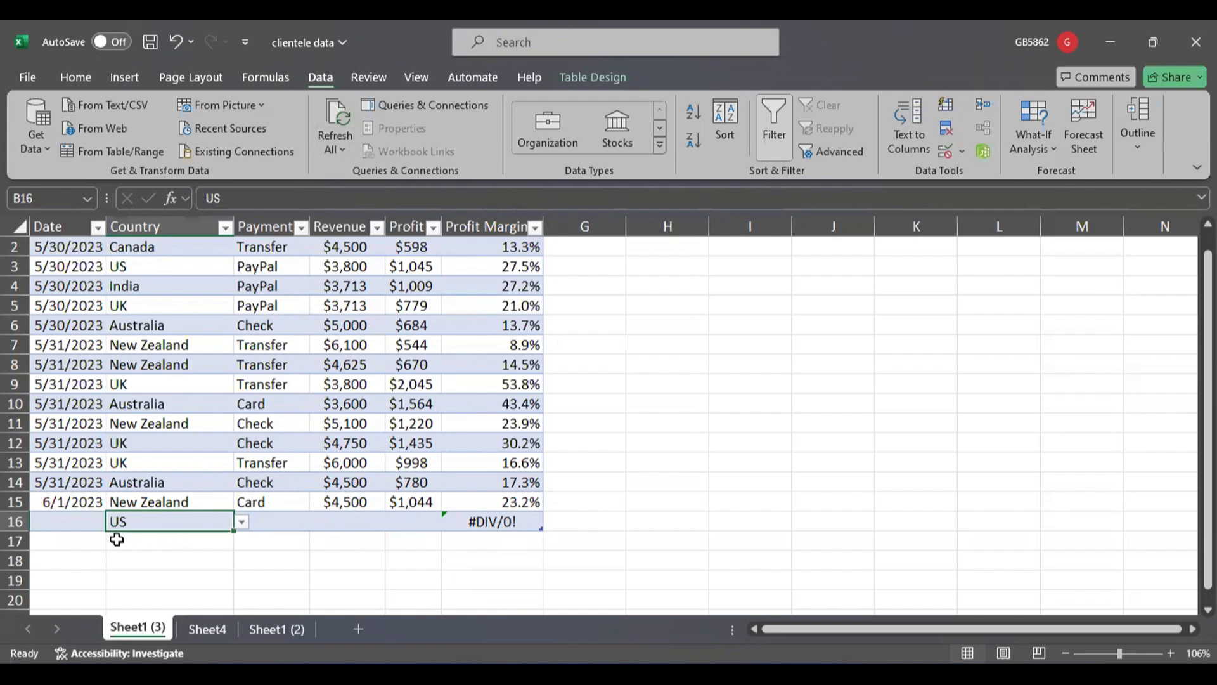
left_click(44, 520)
left_click(167, 543)
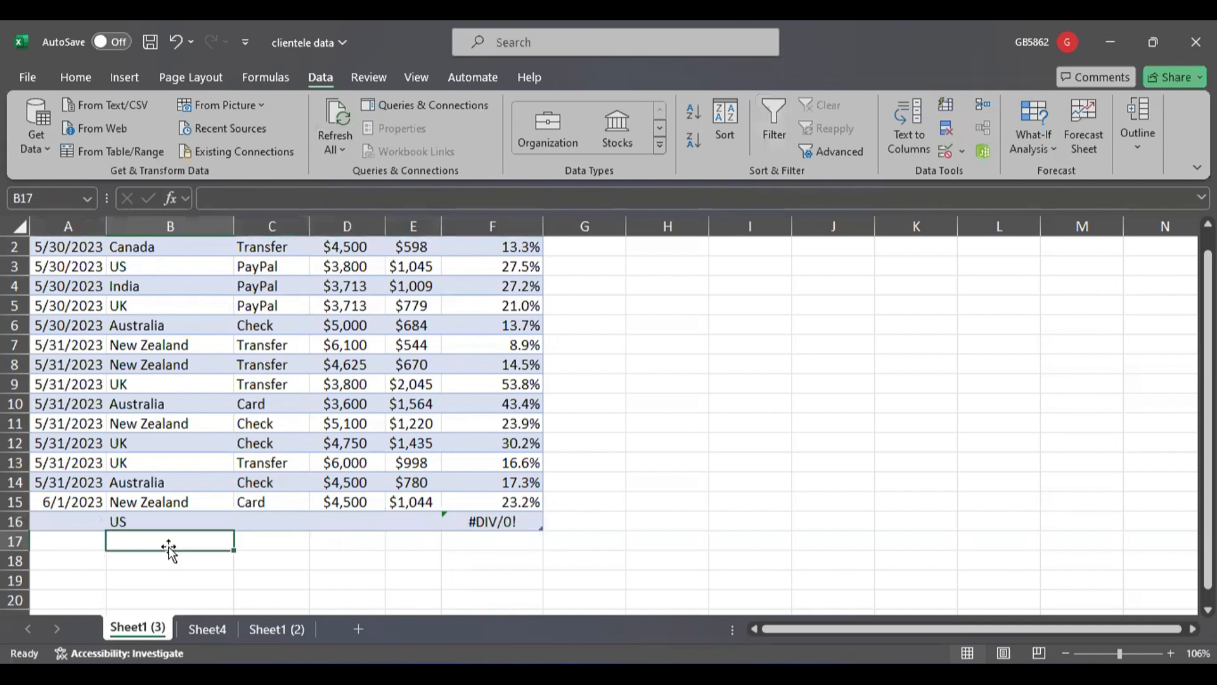
left_click(187, 518)
left_click(197, 539)
left_click(197, 519)
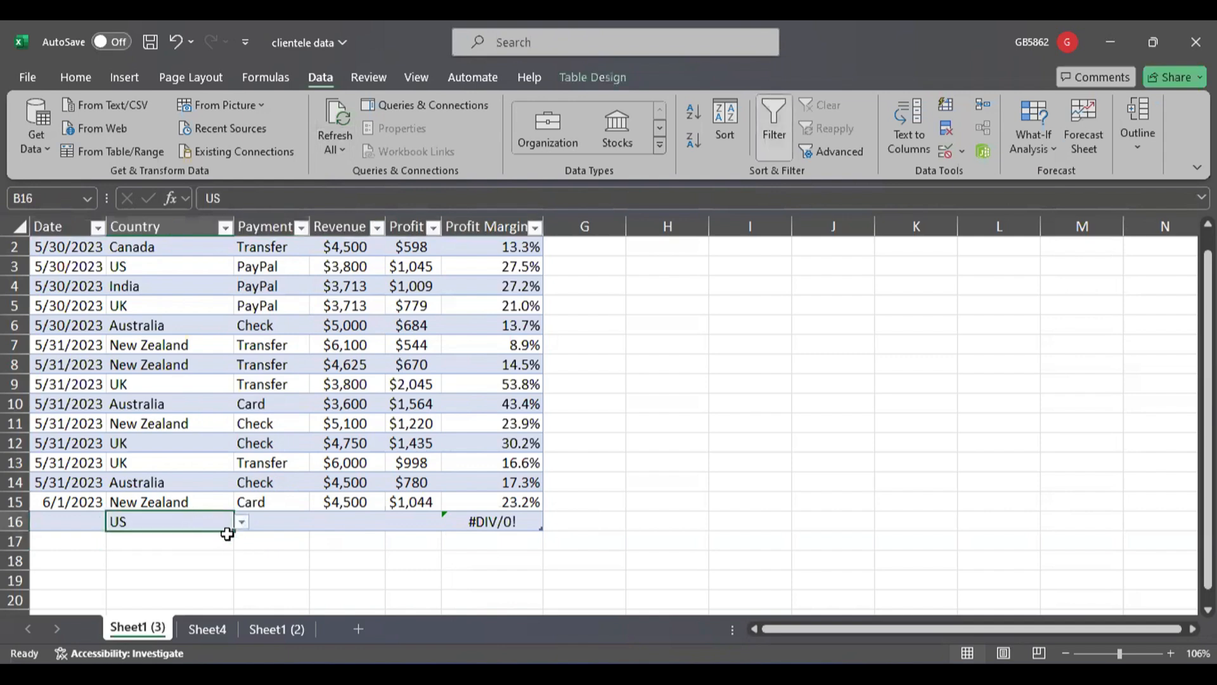
mouse_move(227, 511)
left_mouse_down()
mouse_move(259, 523)
mouse_move(261, 537)
left_mouse_up()
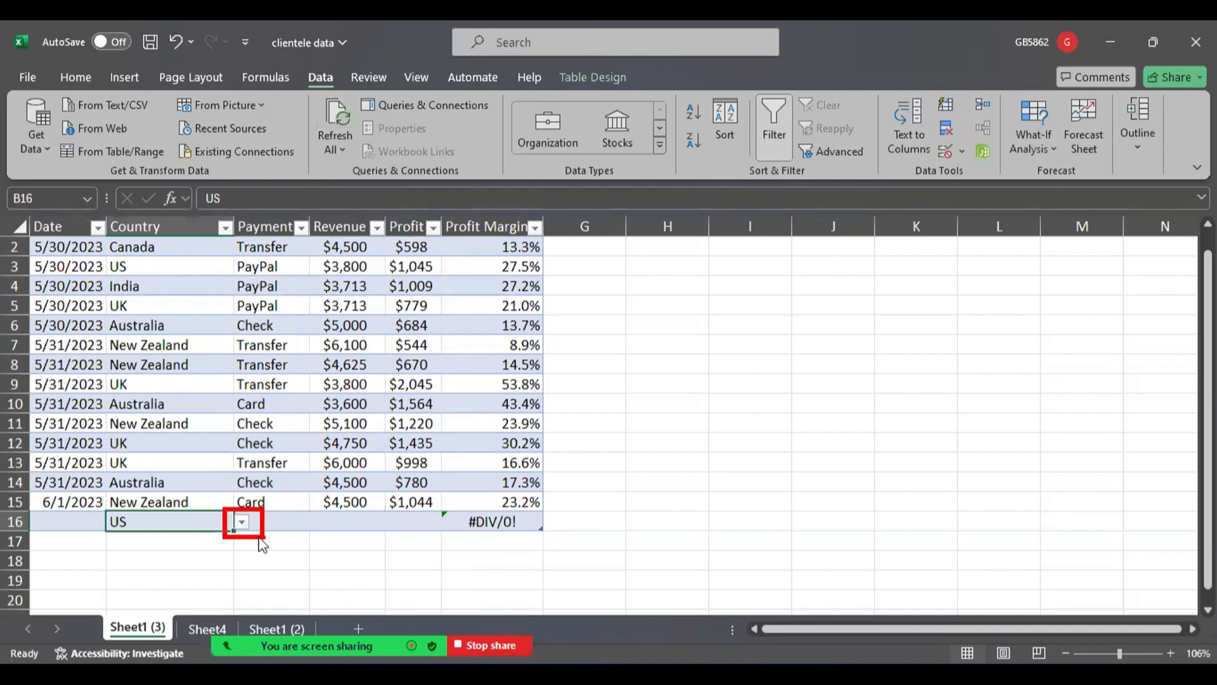
left_click(196, 540)
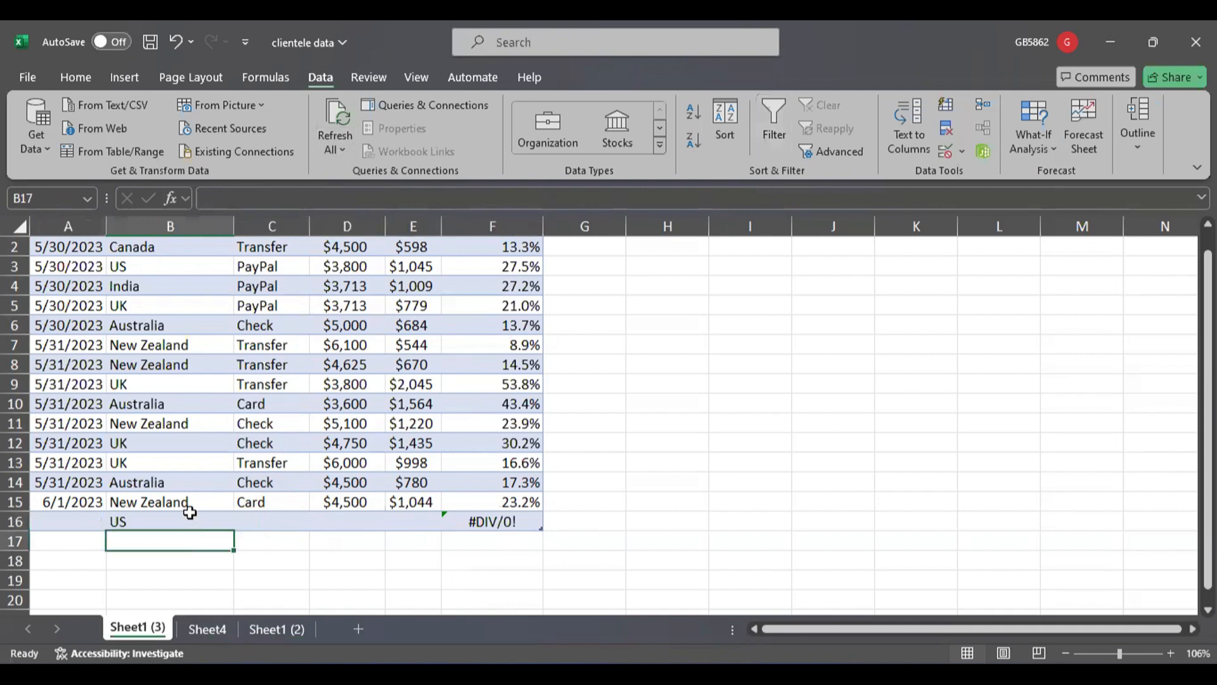
left_click(193, 519)
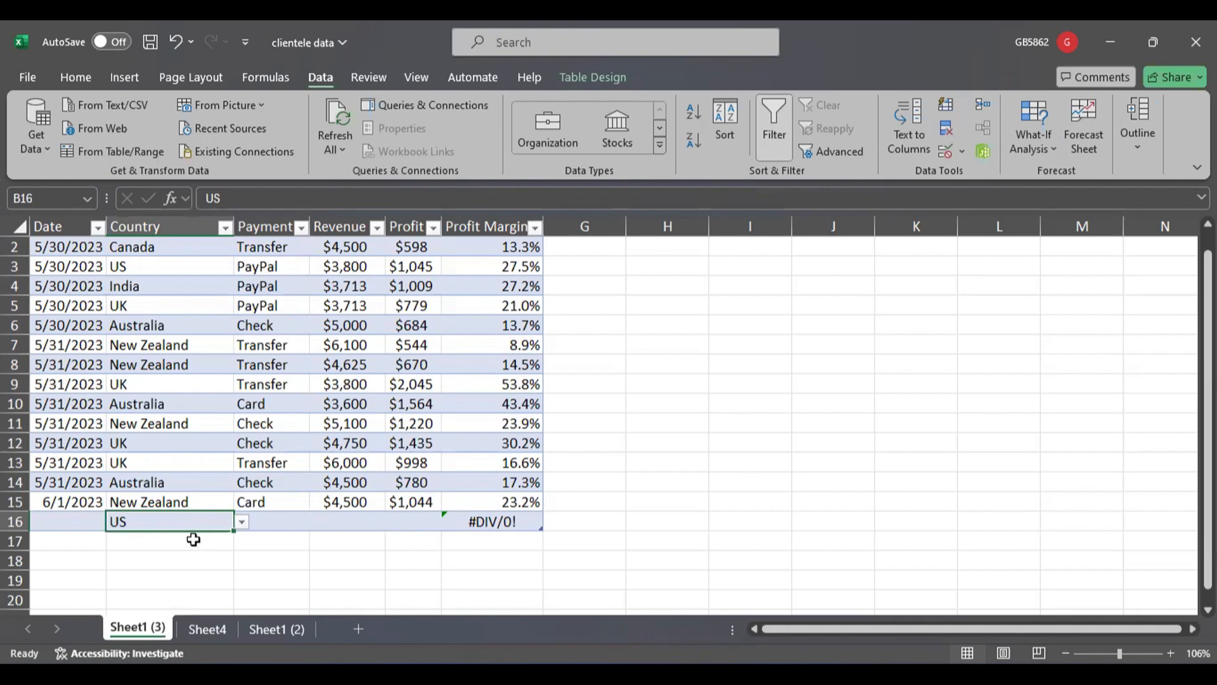
left_click(194, 539)
Step: Copy cell B16 with its drop-down list to B17 and every cell below it in column B, then clear the pasted values
left_click(178, 526)
scroll(191, 531, "down", 4)
scroll(191, 530, "up", 4)
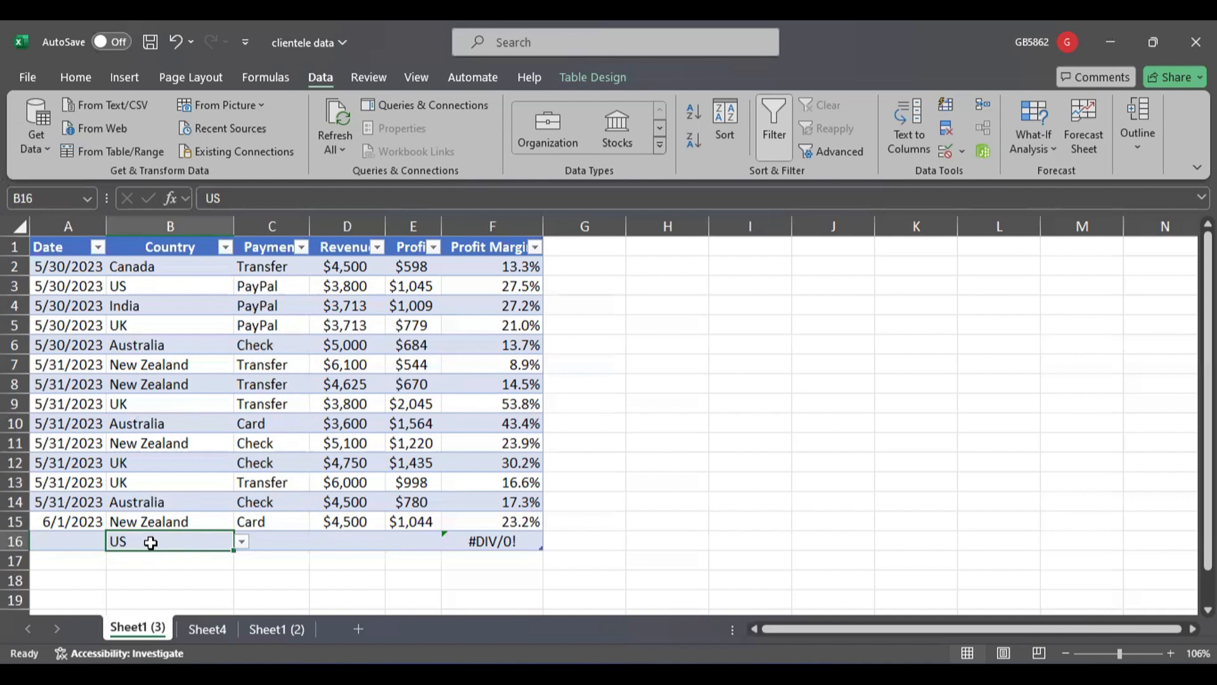
key("ctrl+c")
scroll(209, 560, "down", 3)
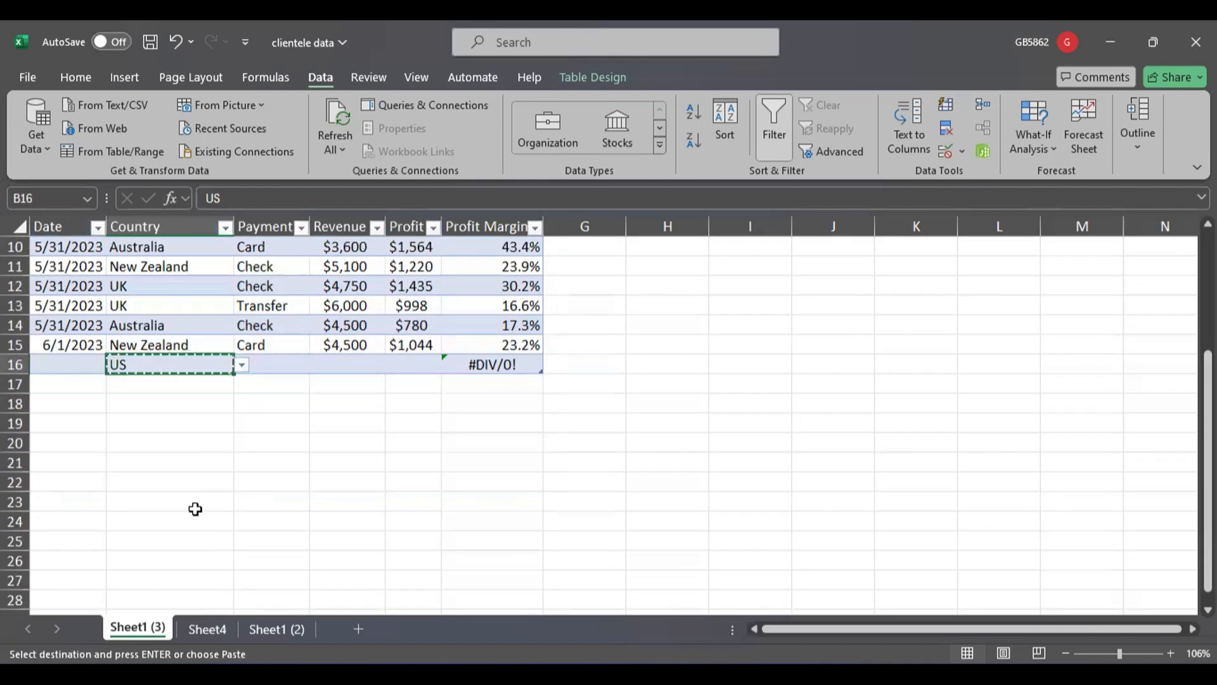
left_click(178, 383)
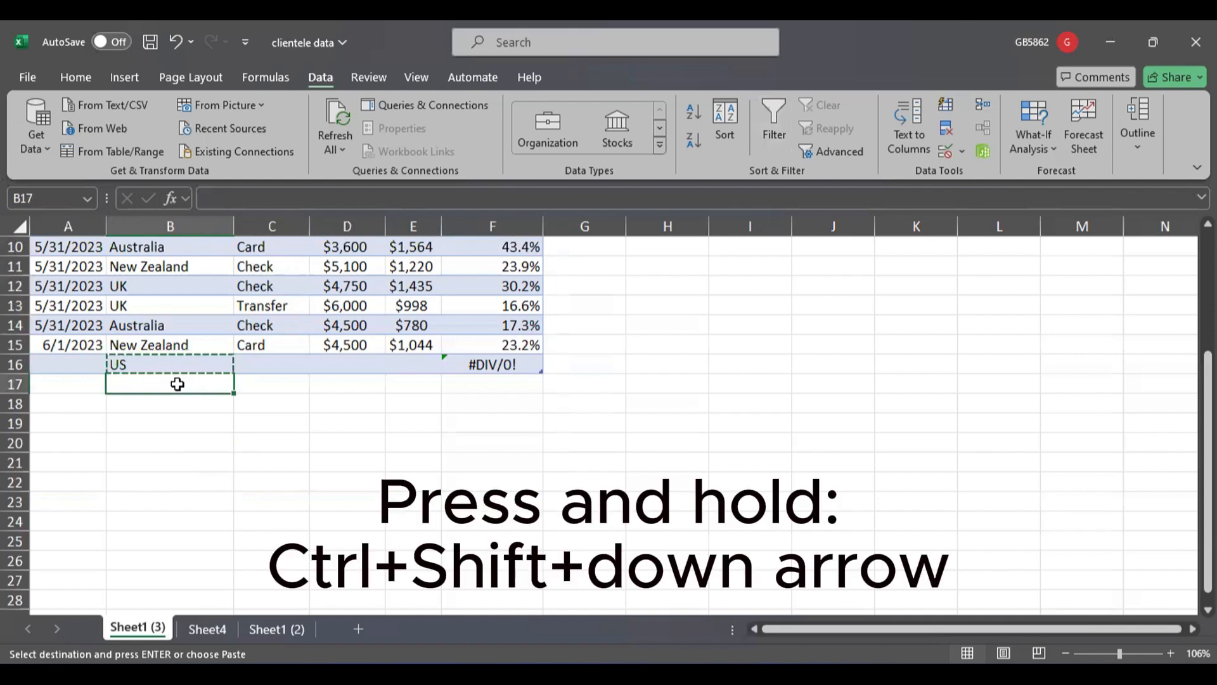
key("ctrl+shift+Down")
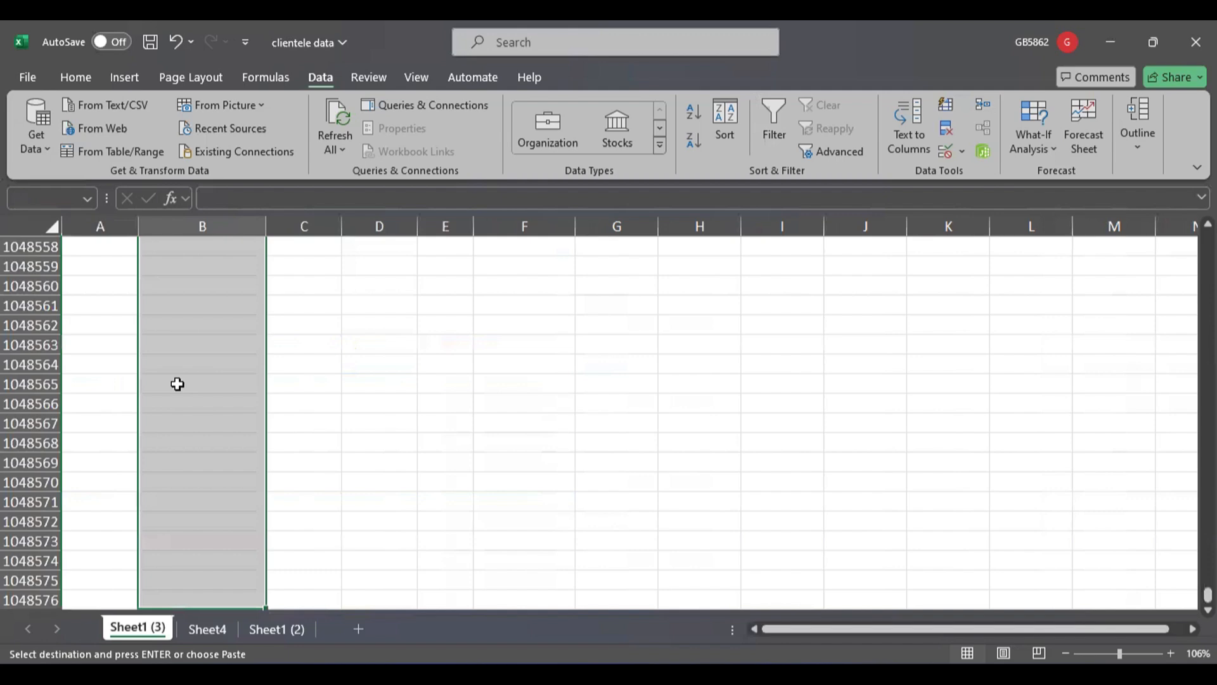
scroll(178, 384, "down", 1)
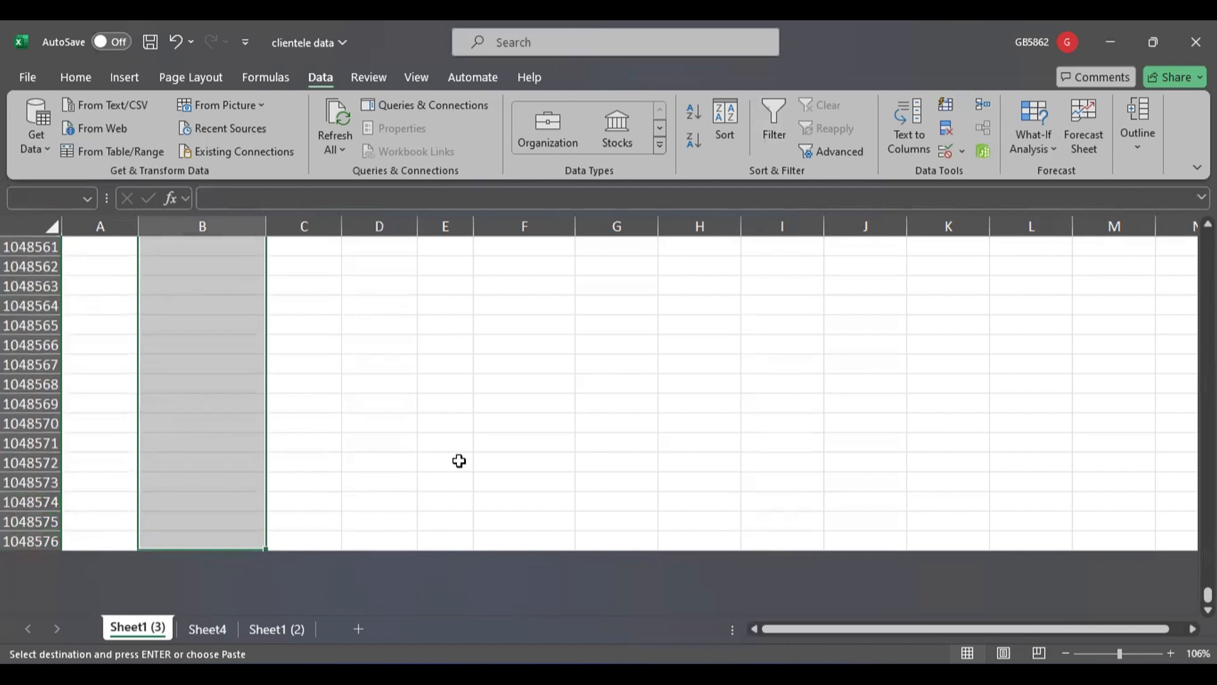
key("ctrl+v")
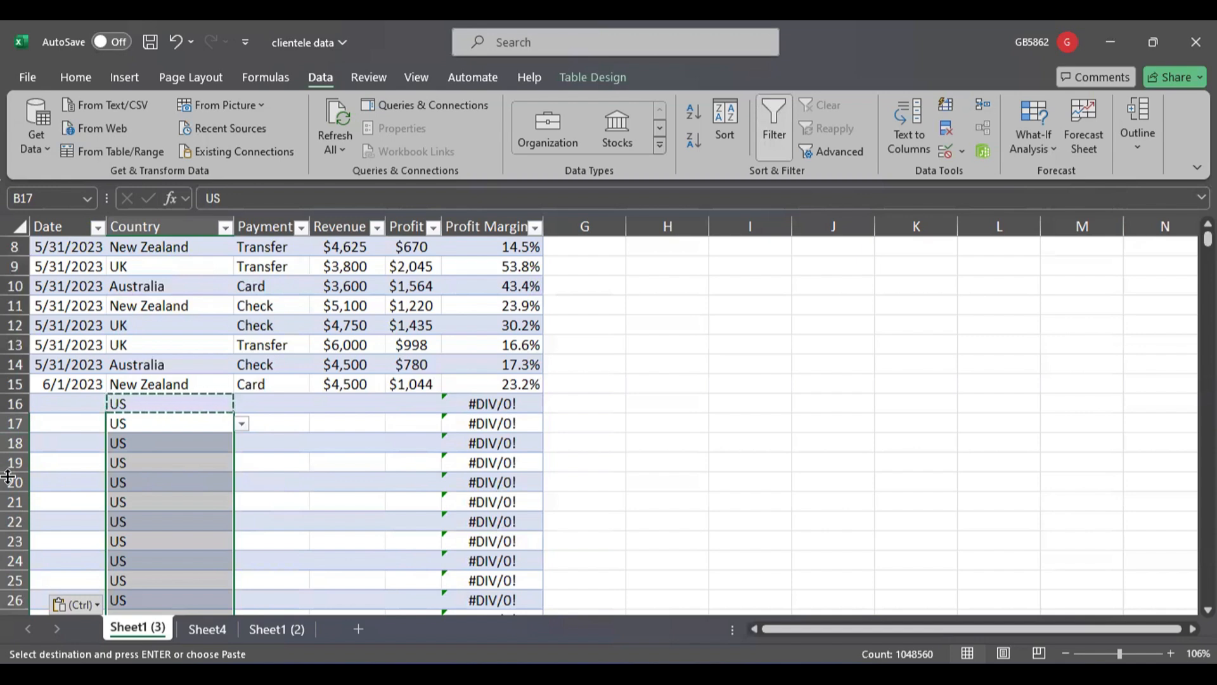
key("Delete")
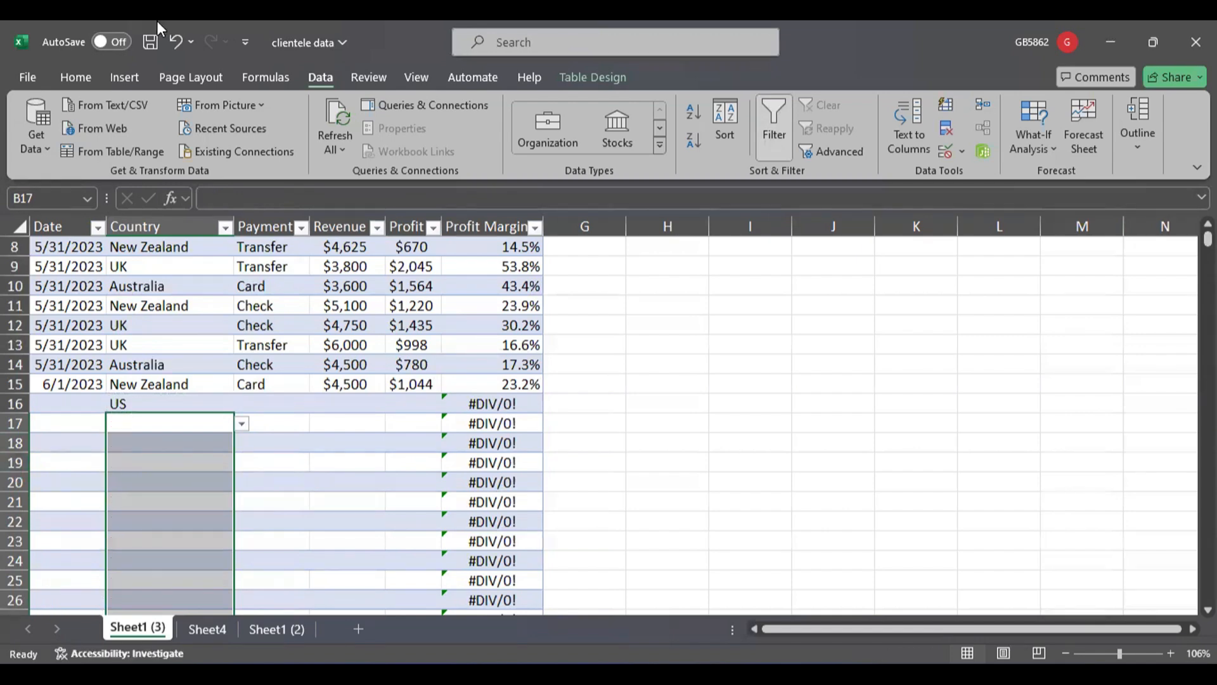
Step: Check the choices in the drop-down list of cell B16 without changing its value
left_click(204, 402)
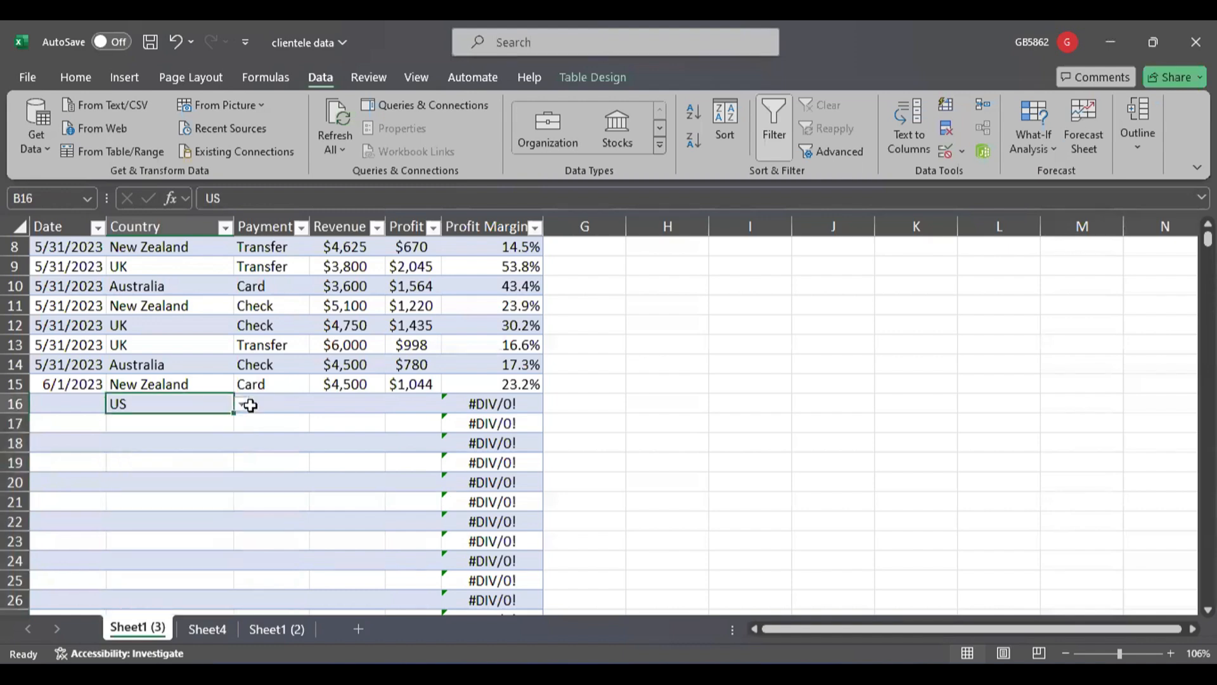
left_click(241, 404)
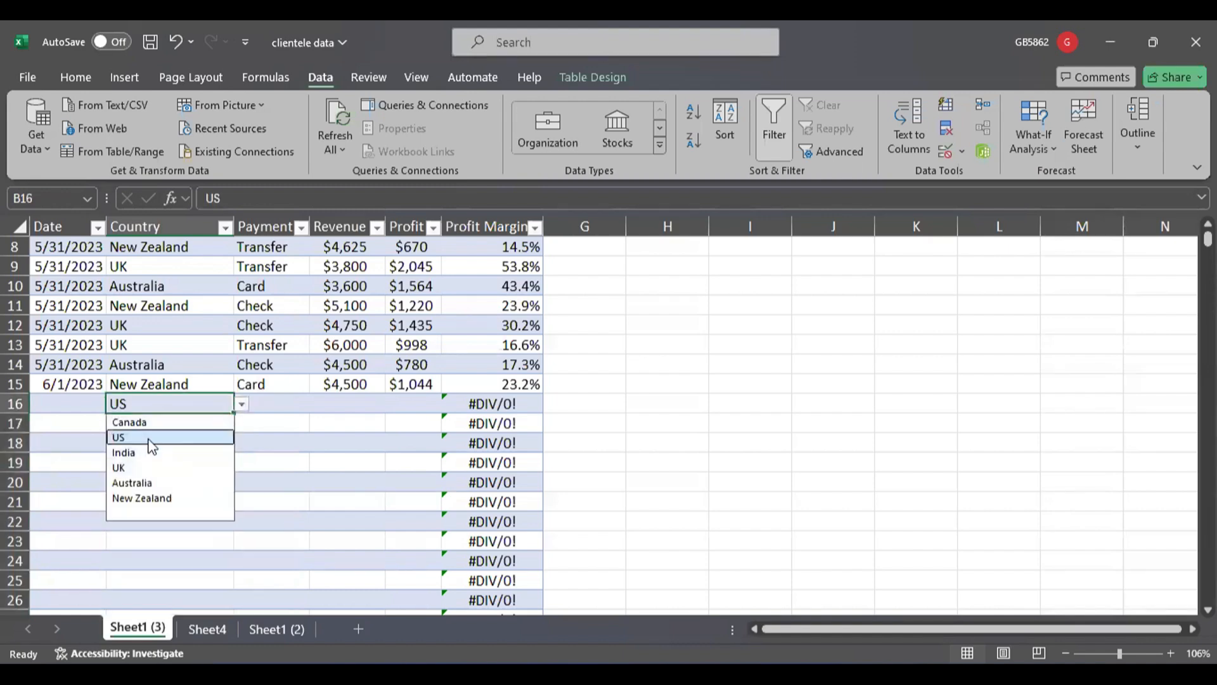
left_click(311, 463)
Step: Choose Canada for cell B17 and India for cell B18 from their drop-down lists
left_click(184, 423)
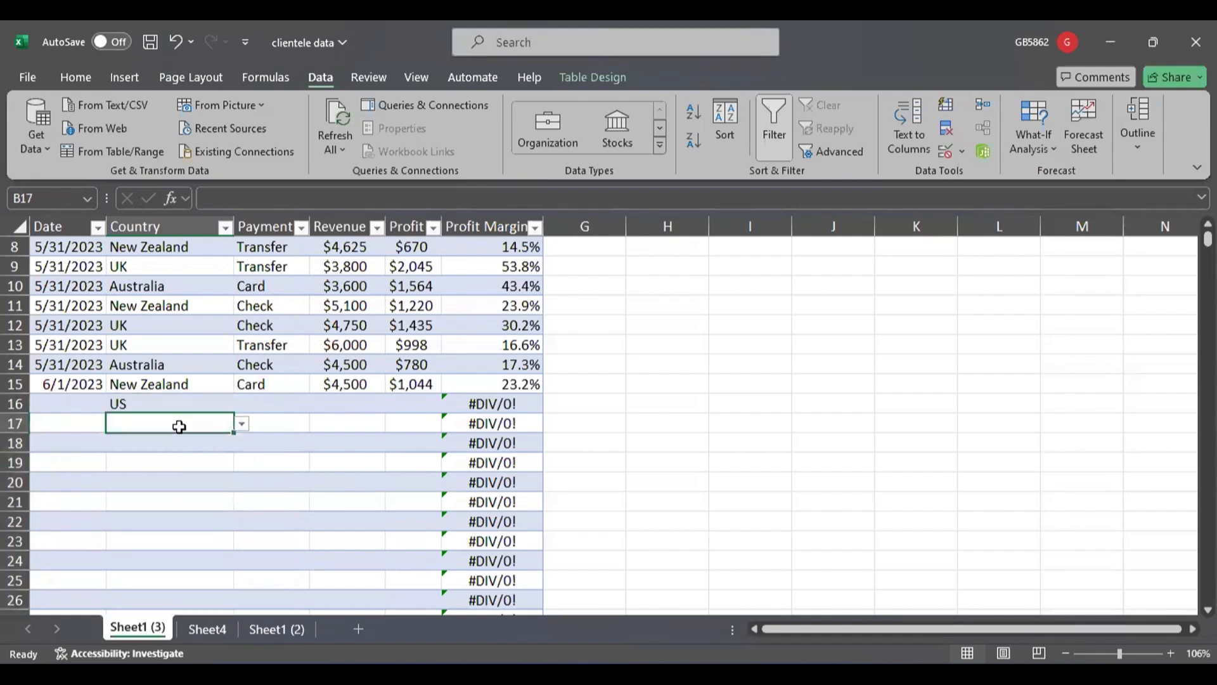
left_click(243, 425)
left_click(194, 442)
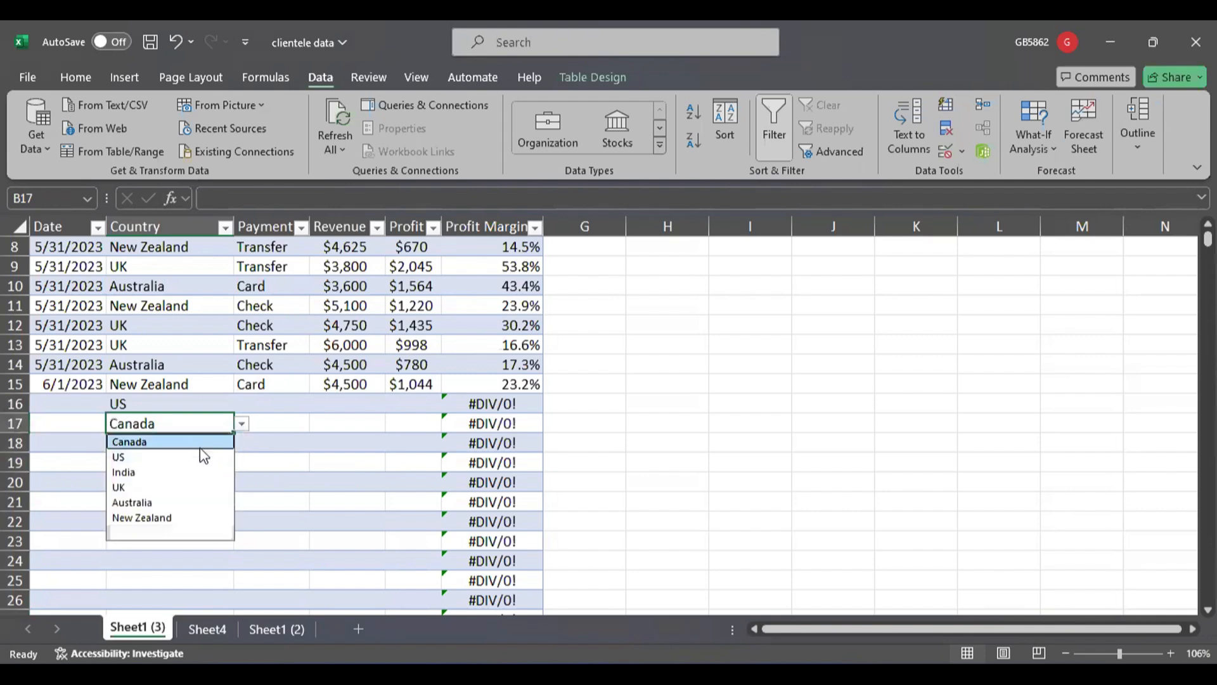
left_click(181, 438)
left_click(242, 443)
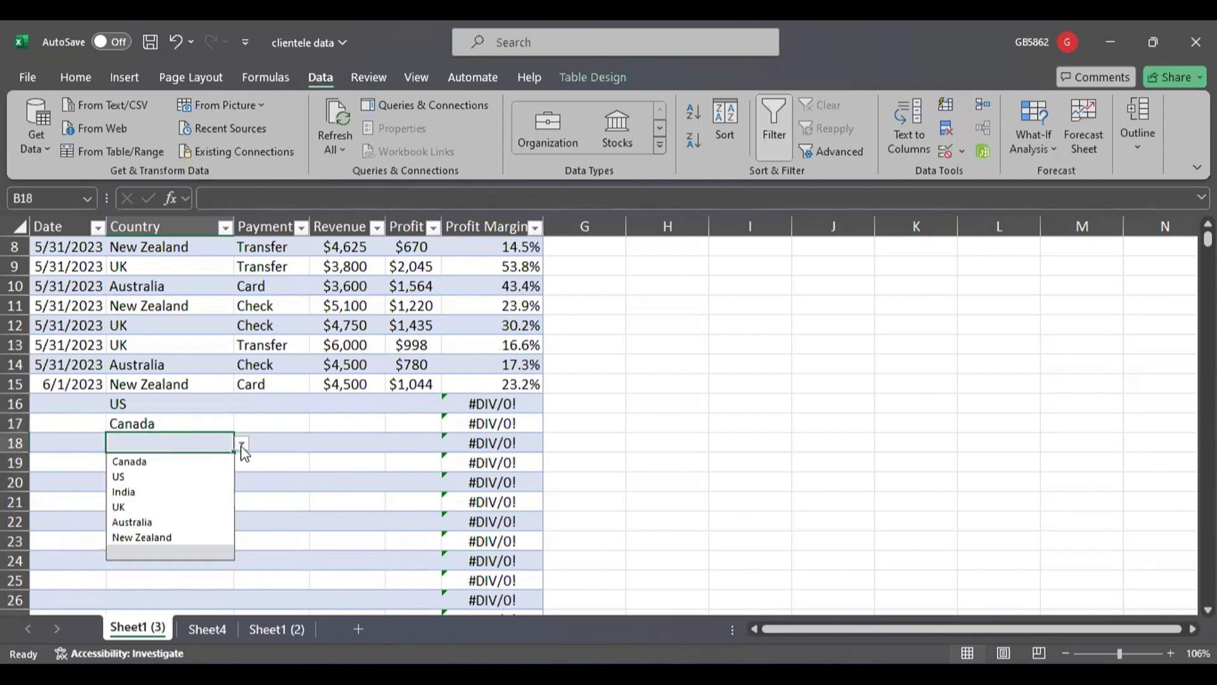
left_click(199, 493)
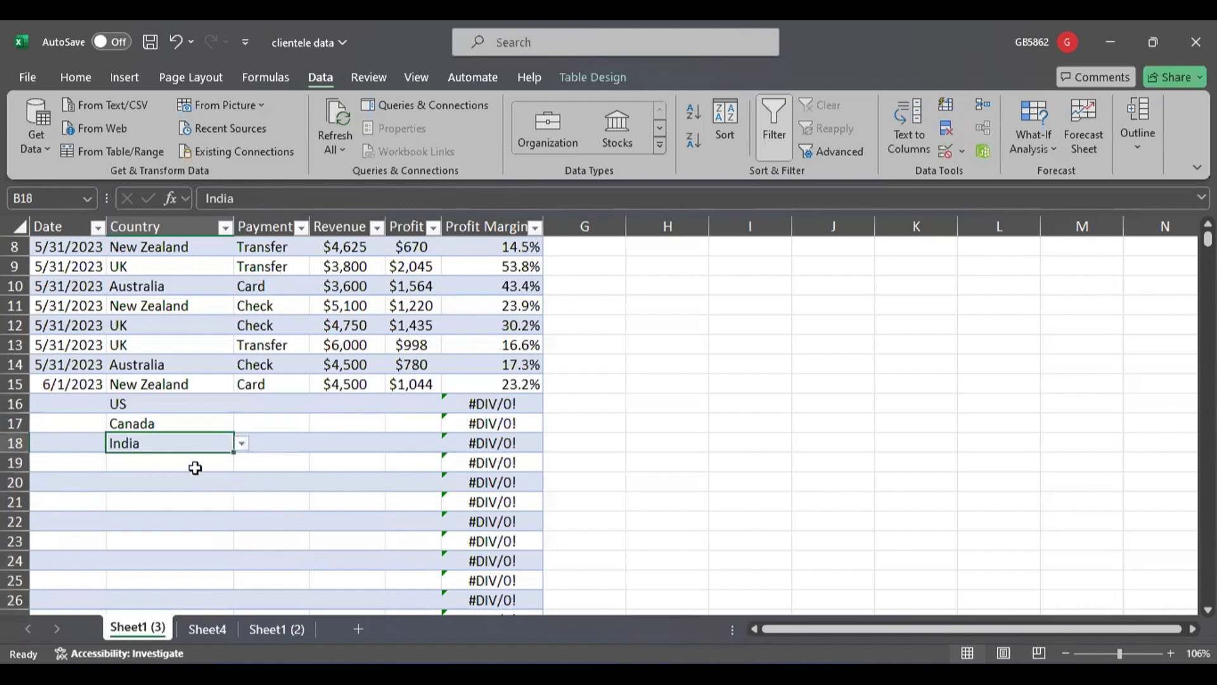
Step: Try to enter Germany directly in cell B19
left_click(195, 465)
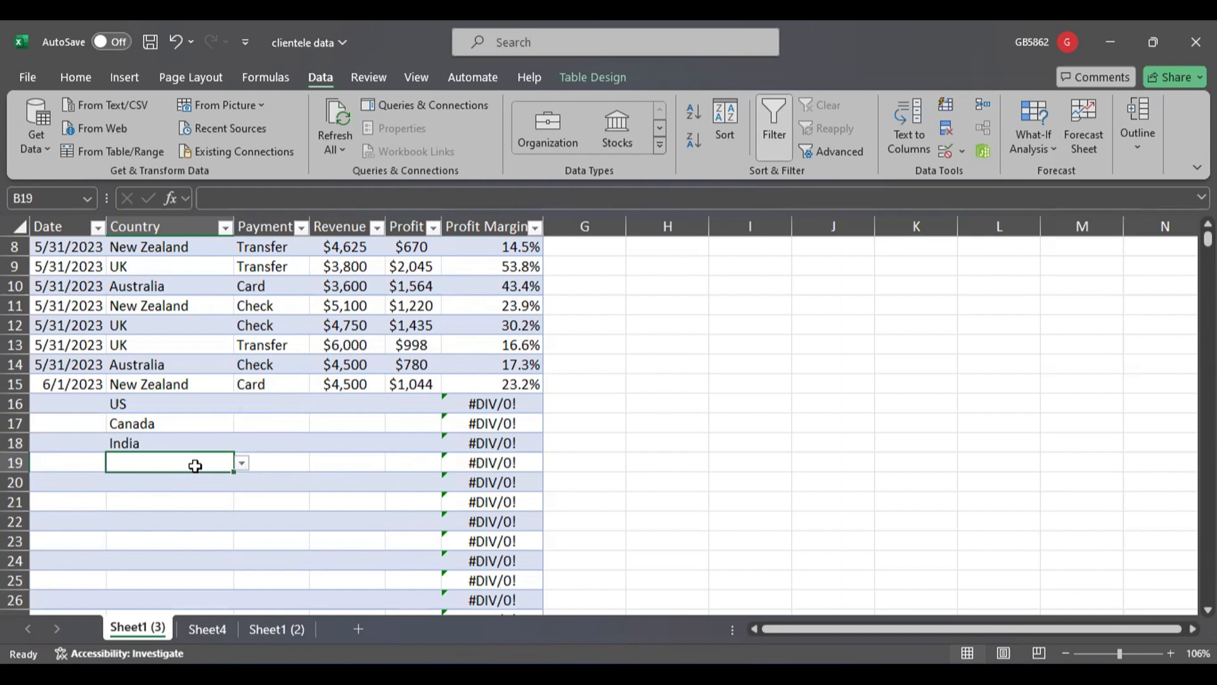
type("Ger")
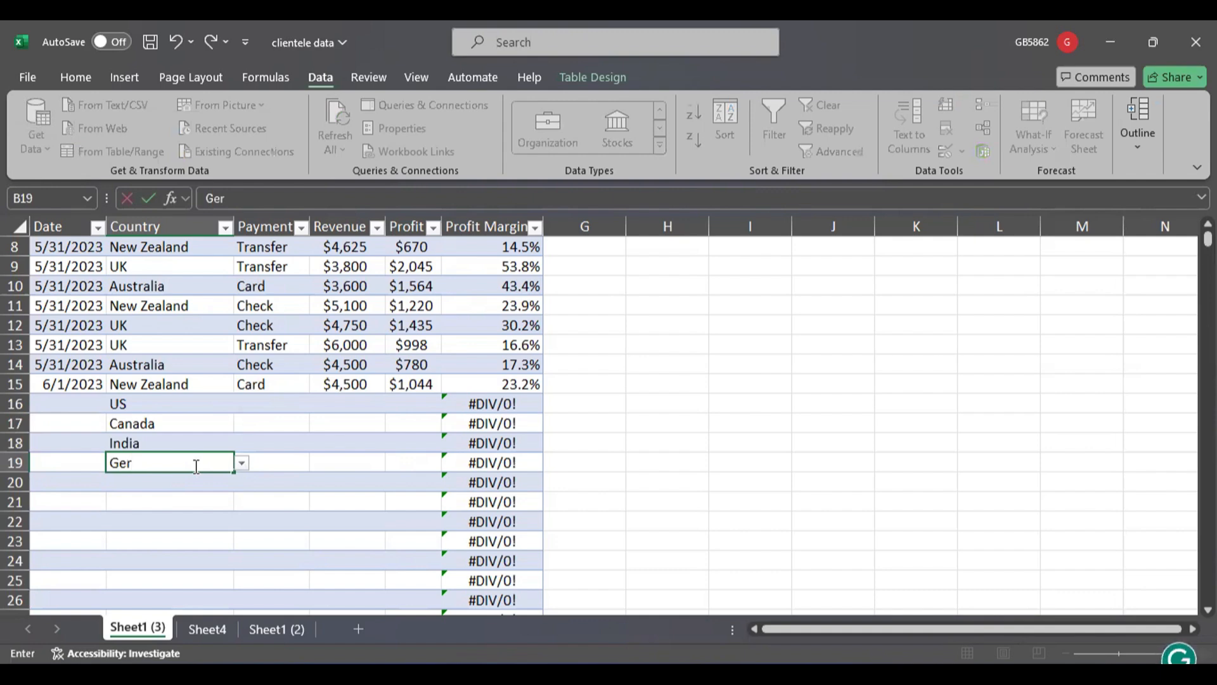
type("many")
key("Return")
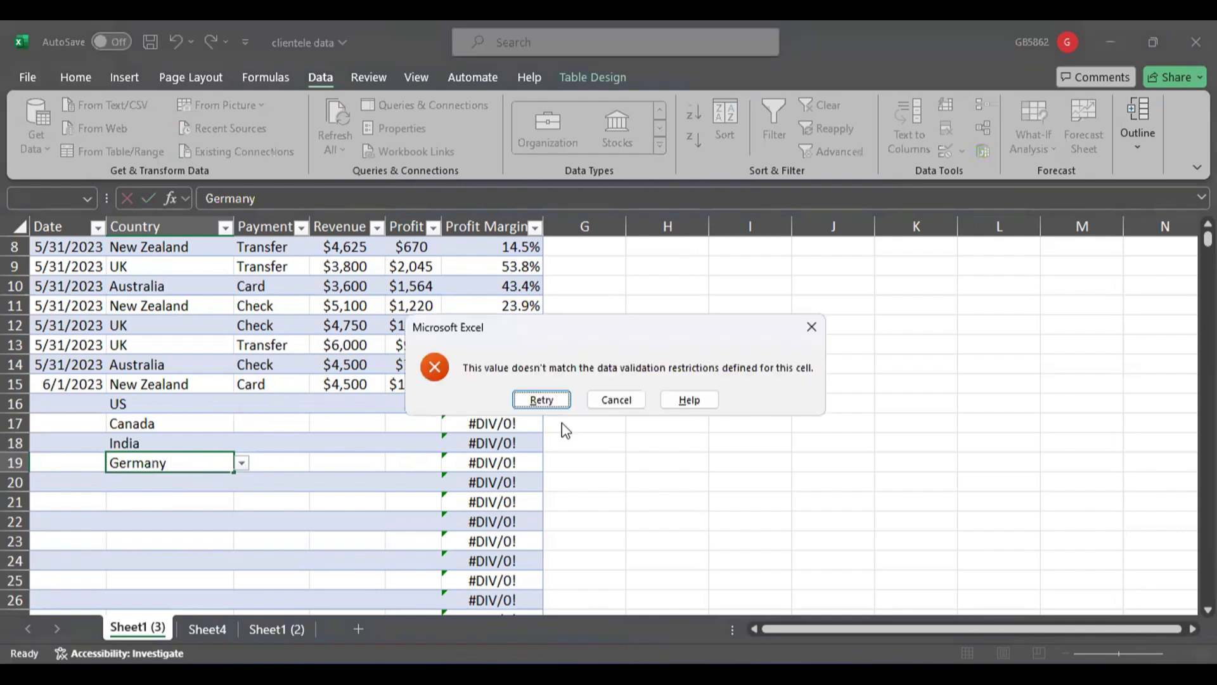
left_click(811, 326)
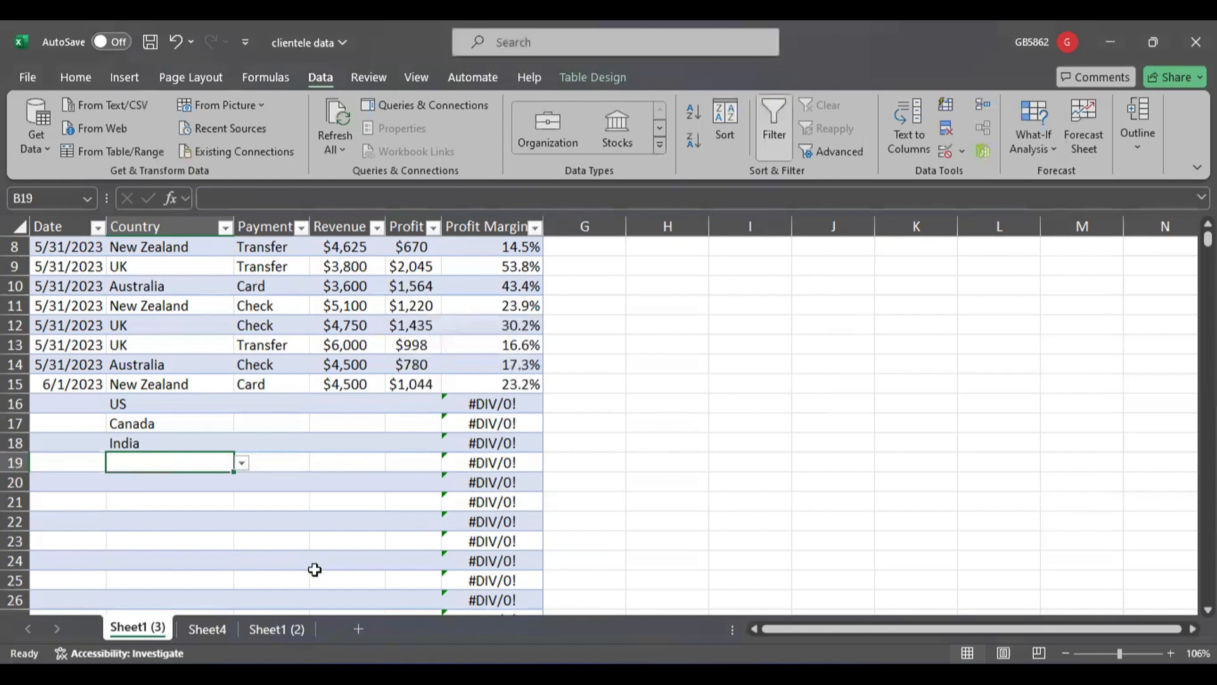
Step: Add Germany to the country source list in cell A7 of Sheet4
key("ctrl+Page_Down")
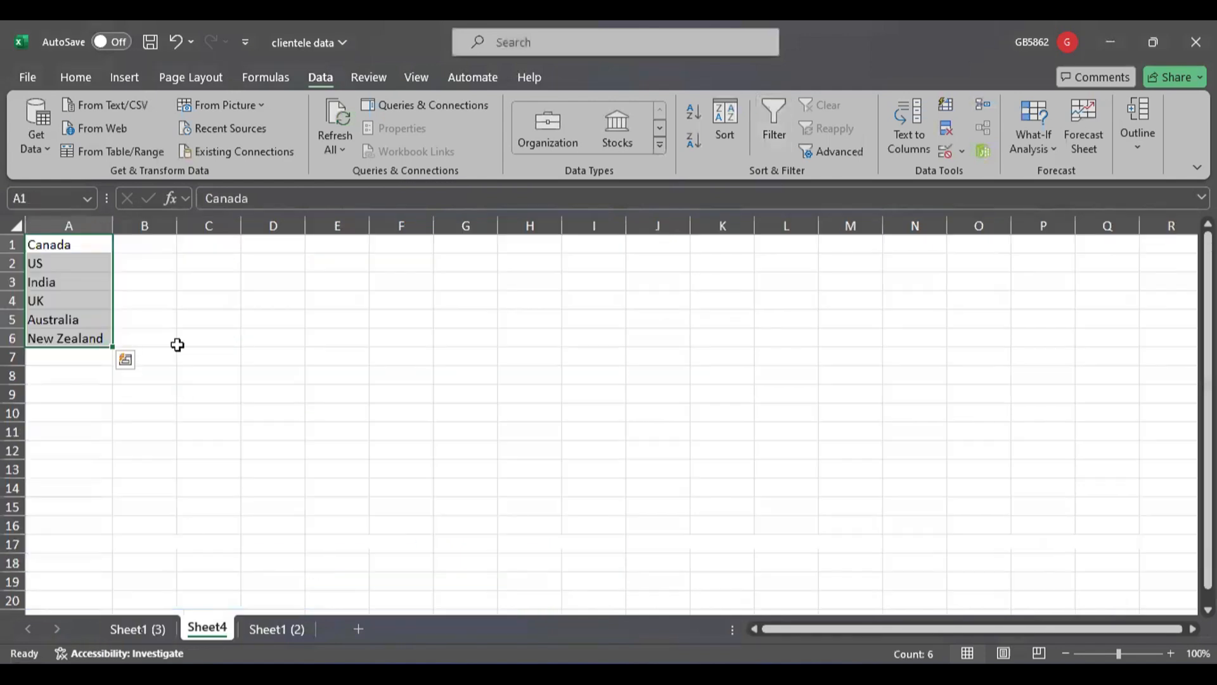
left_click(176, 306)
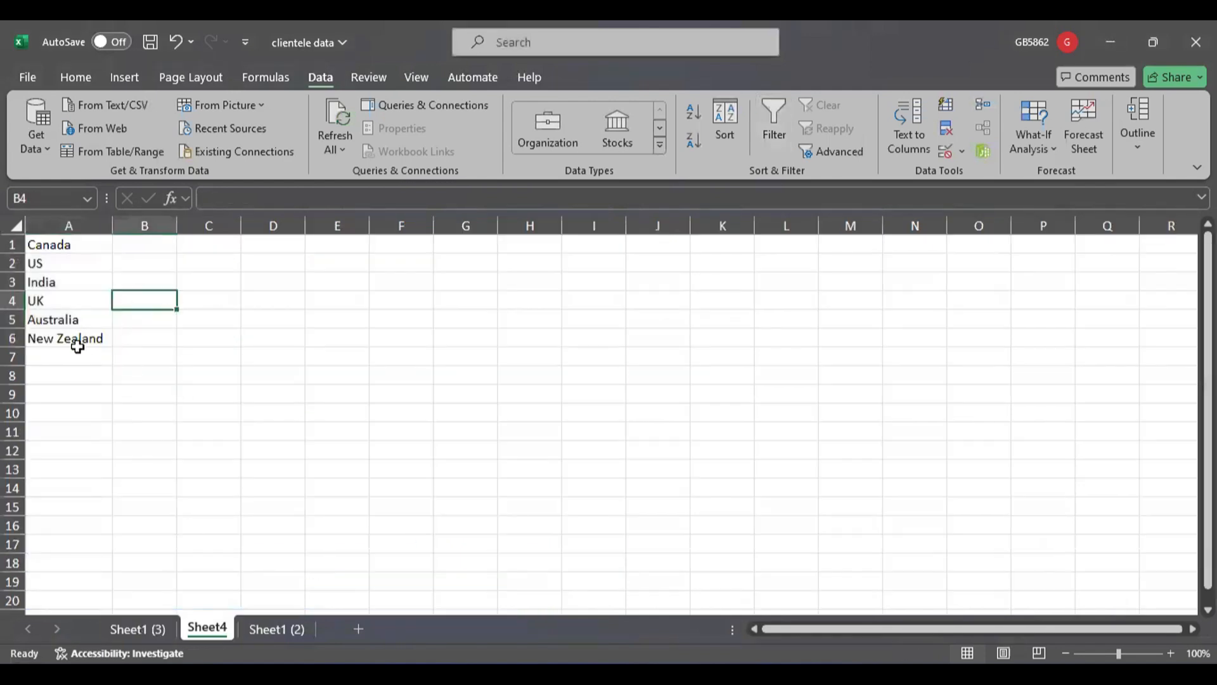
left_click(75, 355)
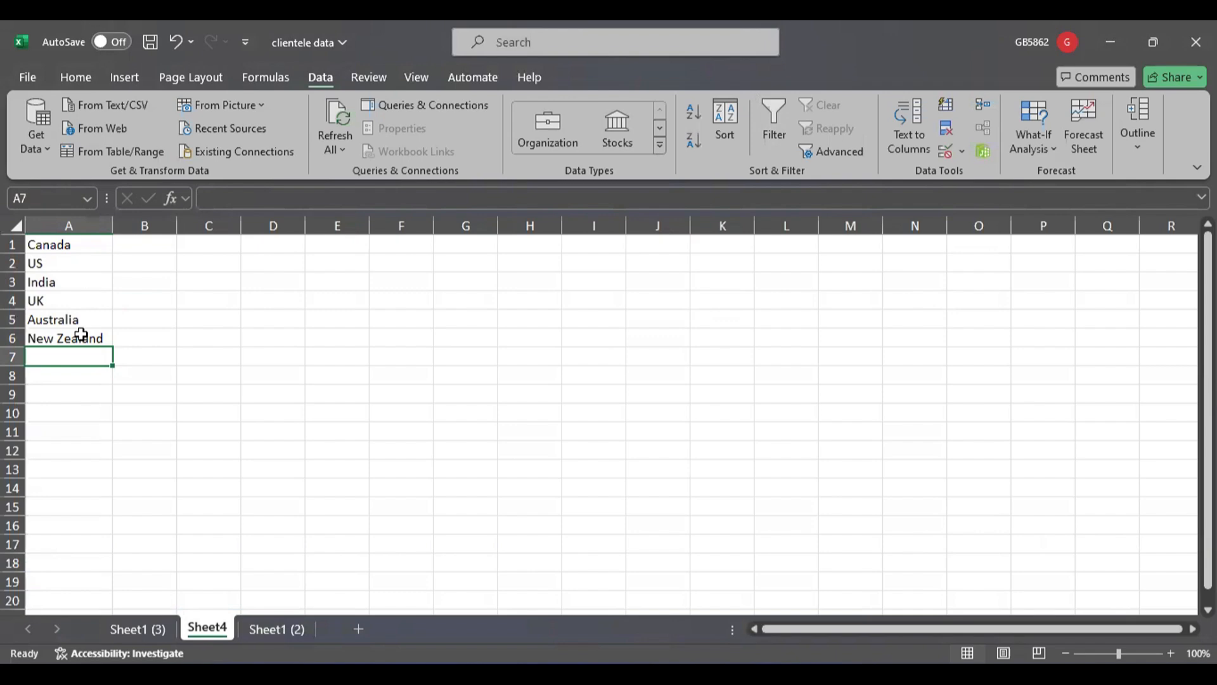
type("Ger")
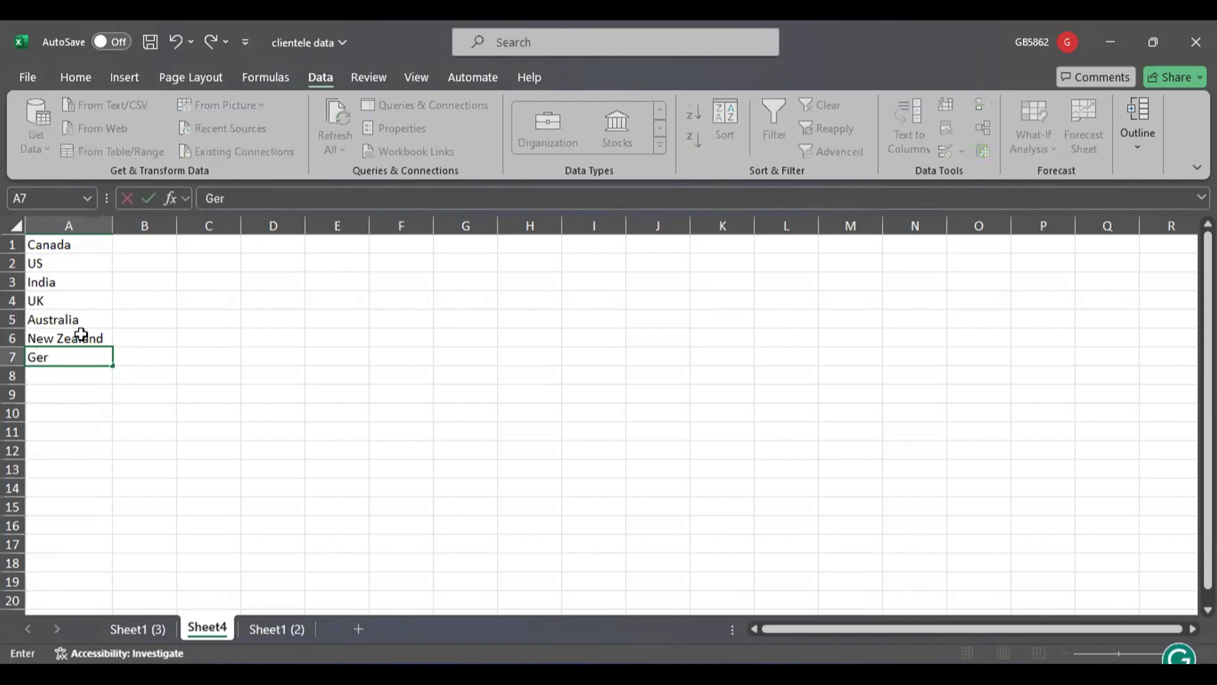
type("many")
key("Return")
left_click(487, 430)
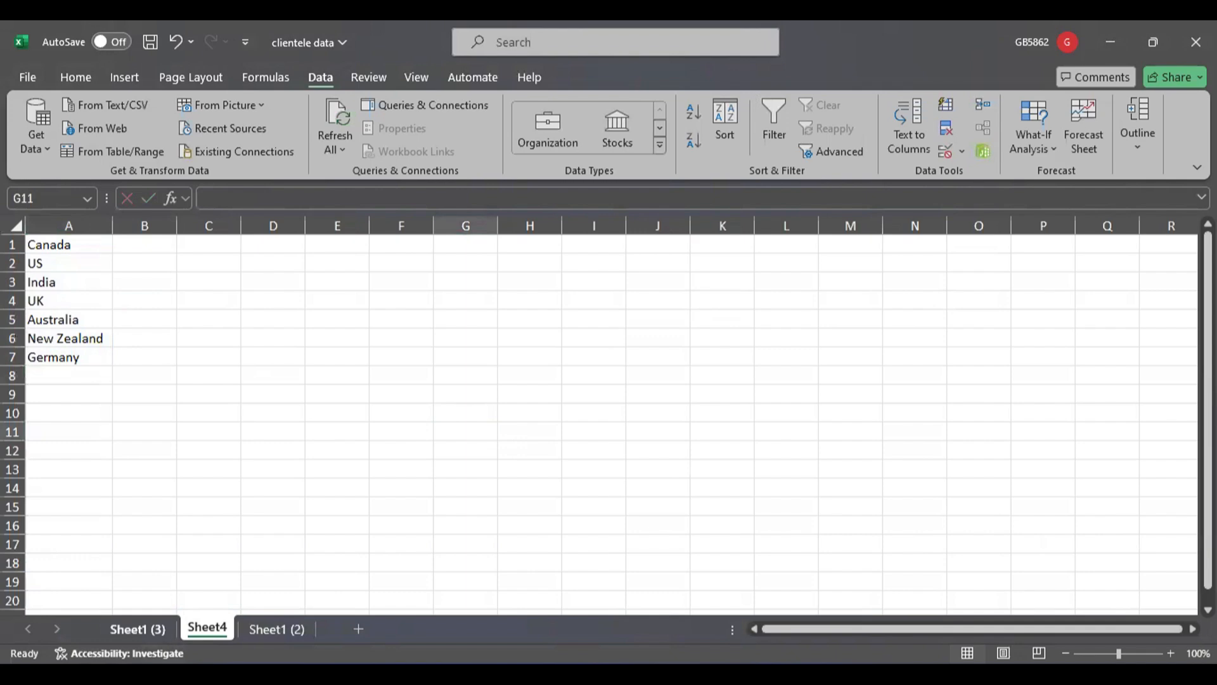
Step: Choose Germany from the drop-down list of cell B19 on Sheet1 (3)
left_click(138, 629)
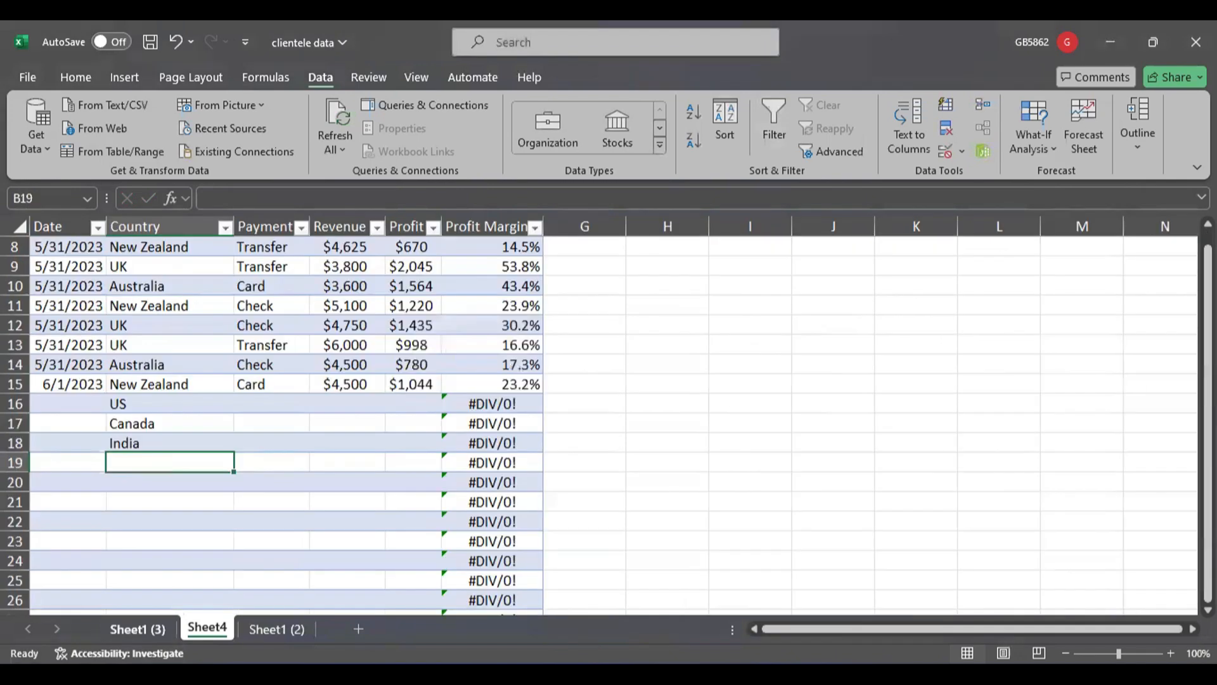
left_click(241, 463)
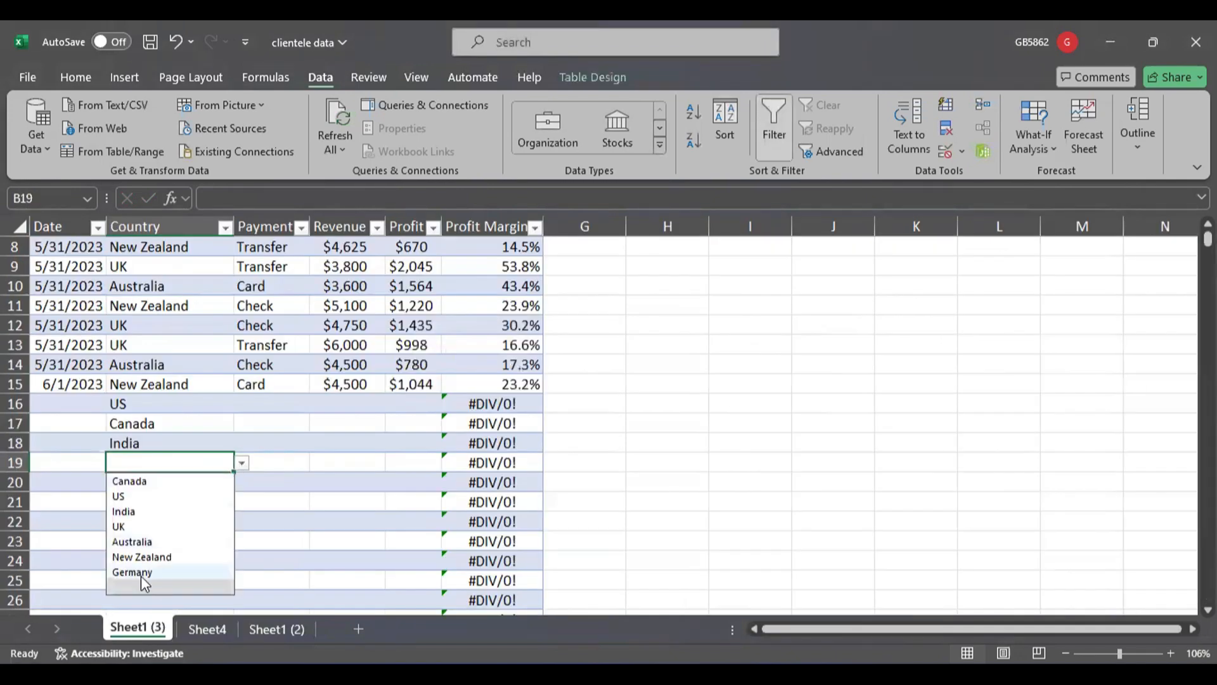
key("ctrl+2")
mouse_move(102, 561)
left_mouse_down()
mouse_move(135, 581)
mouse_move(192, 584)
left_mouse_up()
key("Escape")
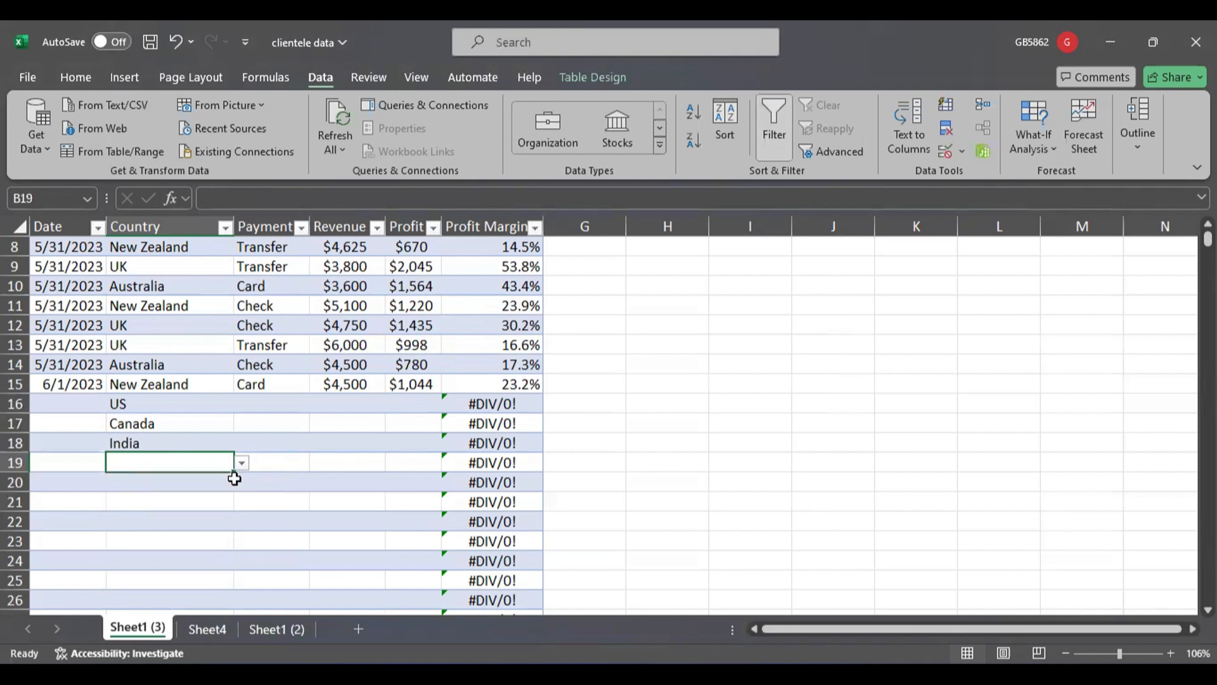
left_click(238, 466)
left_click(179, 568)
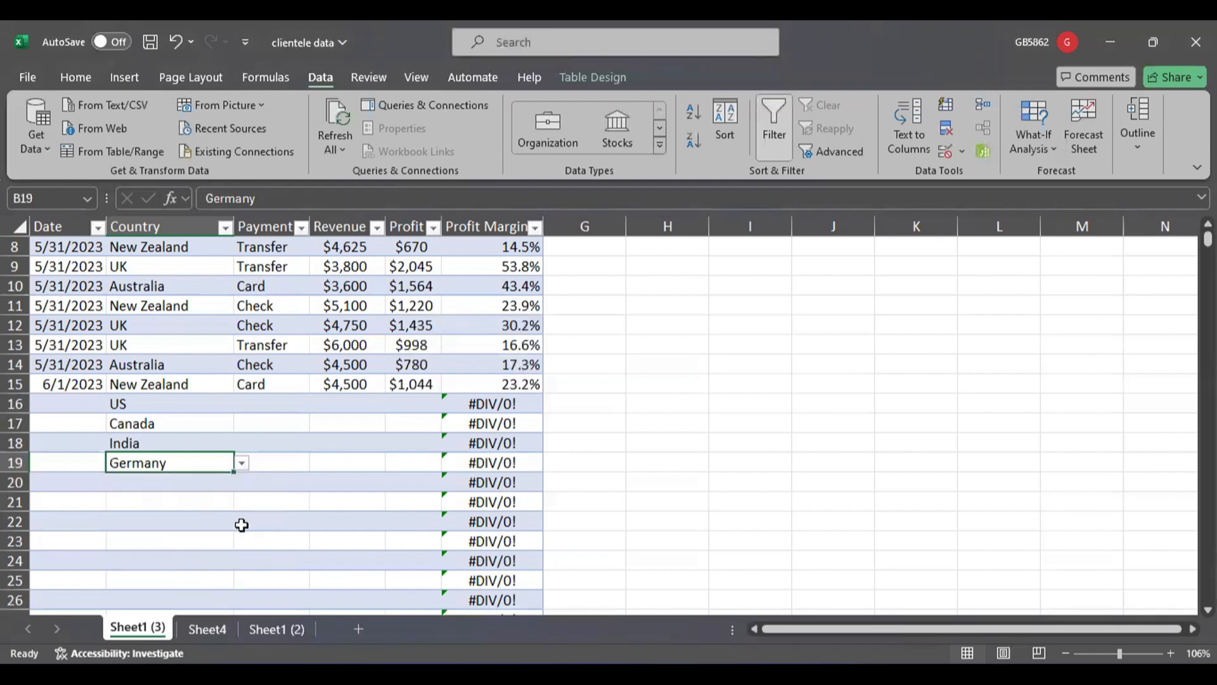
Step: Add Spain to the country source list in cell A8 of Sheet4
key("ctrl+Page_Down")
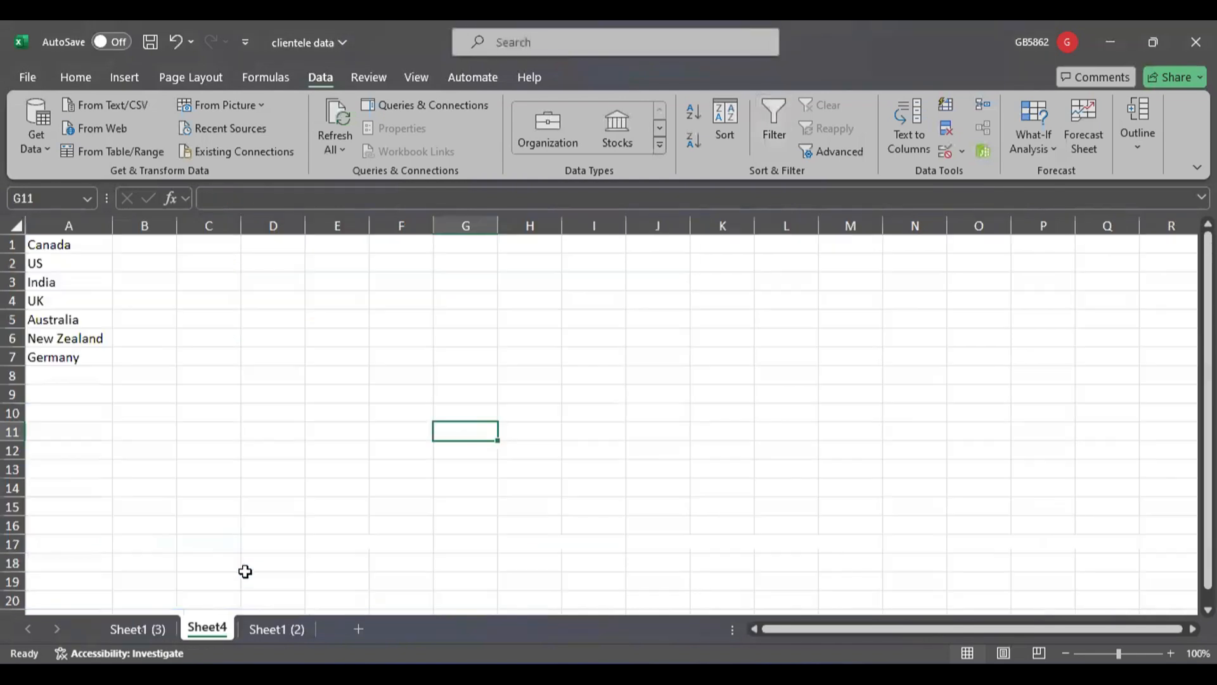
left_click(69, 375)
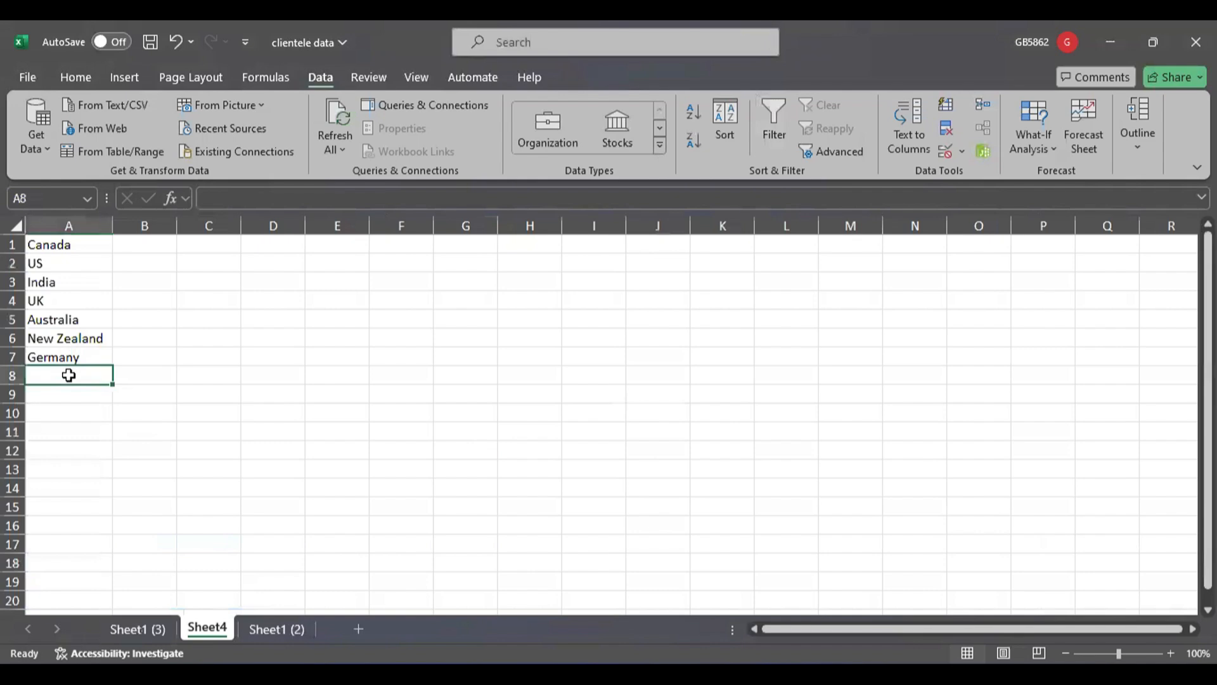
type("Spain")
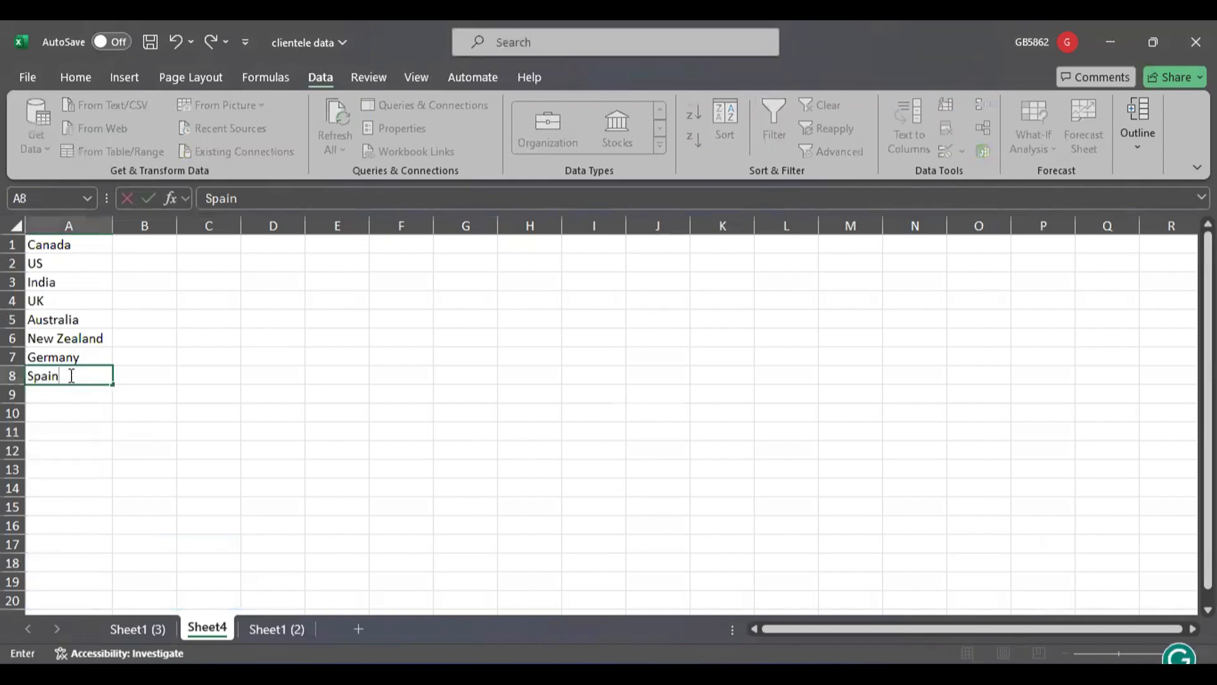
key("Return")
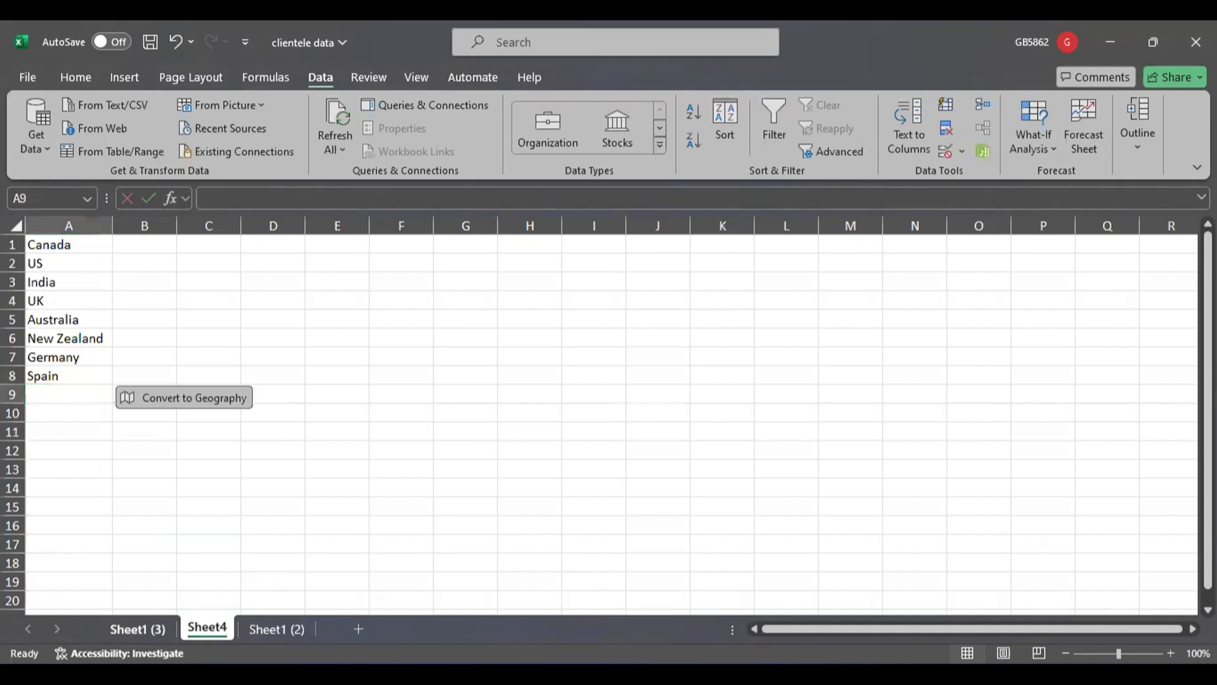
Step: Check the drop-down list of cell B20 on Sheet1 (3) for Spain without choosing an entry
left_click(138, 629)
left_click(211, 482)
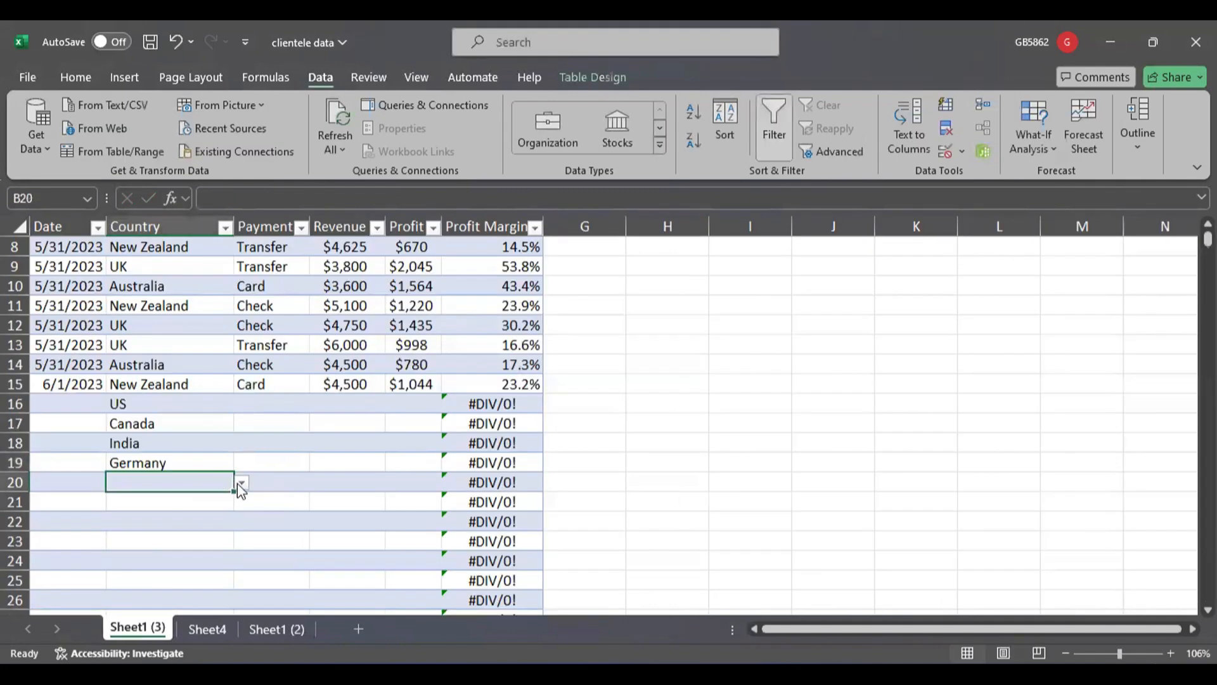
left_click(240, 483)
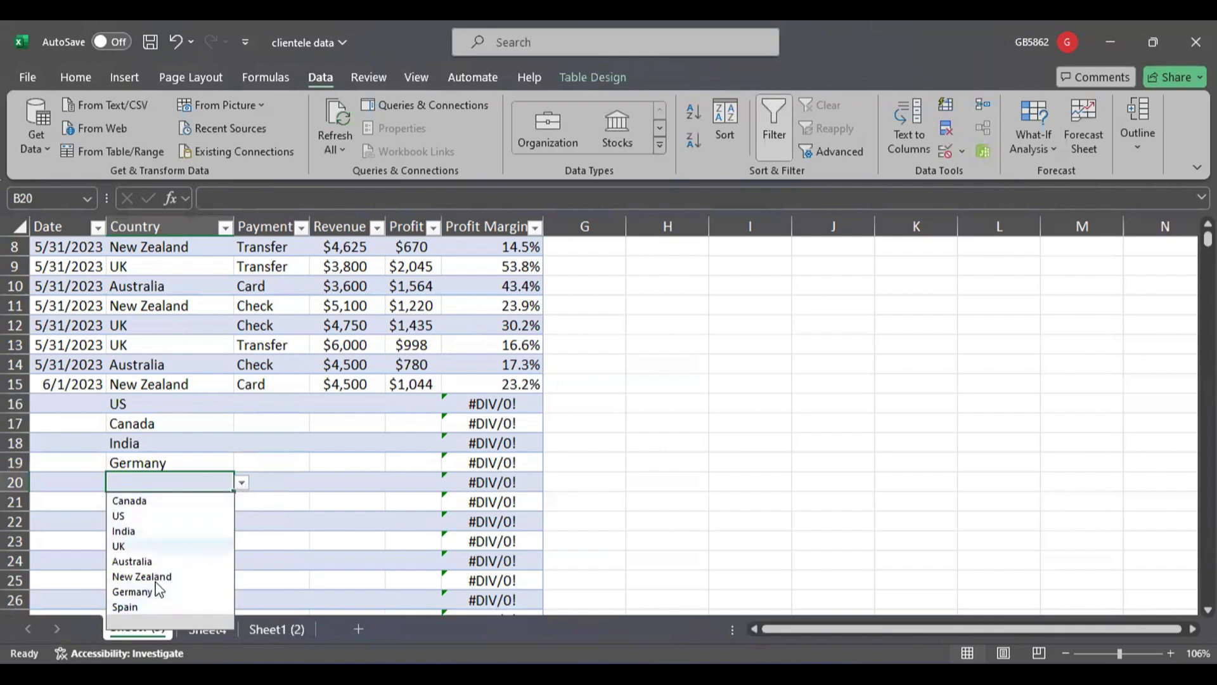
left_click(593, 477)
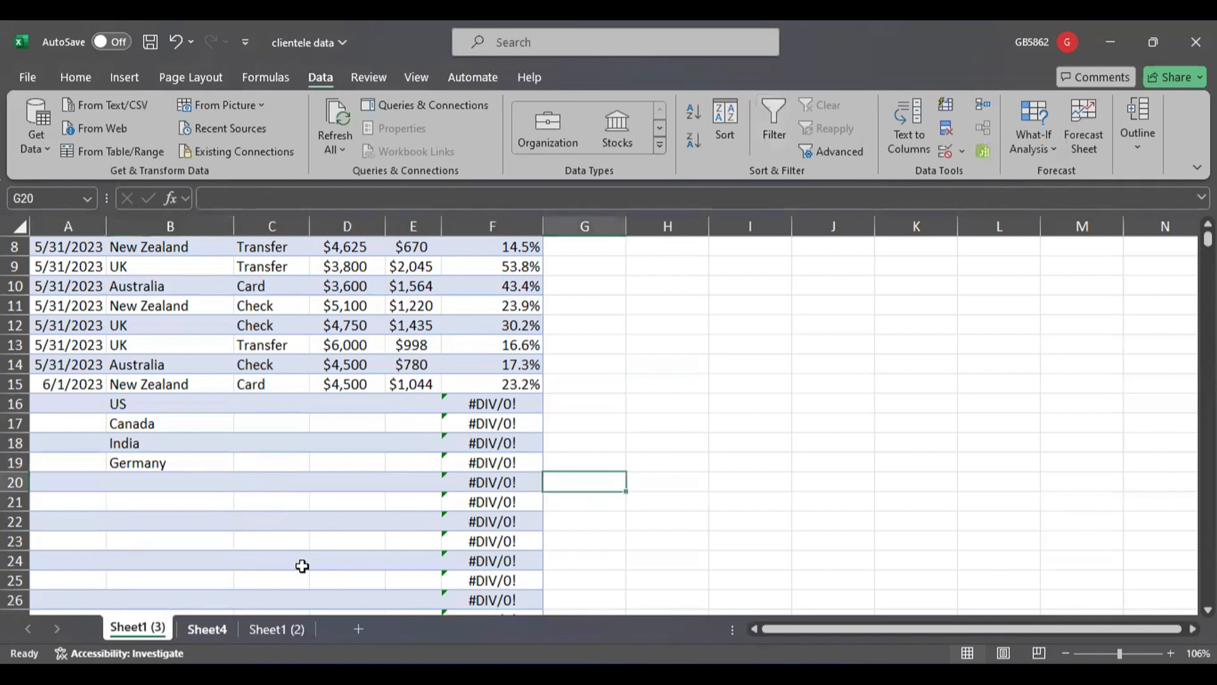
Step: Review the country source list on Sheet4 and return to Sheet1 (3)
key("ctrl+Page_Down")
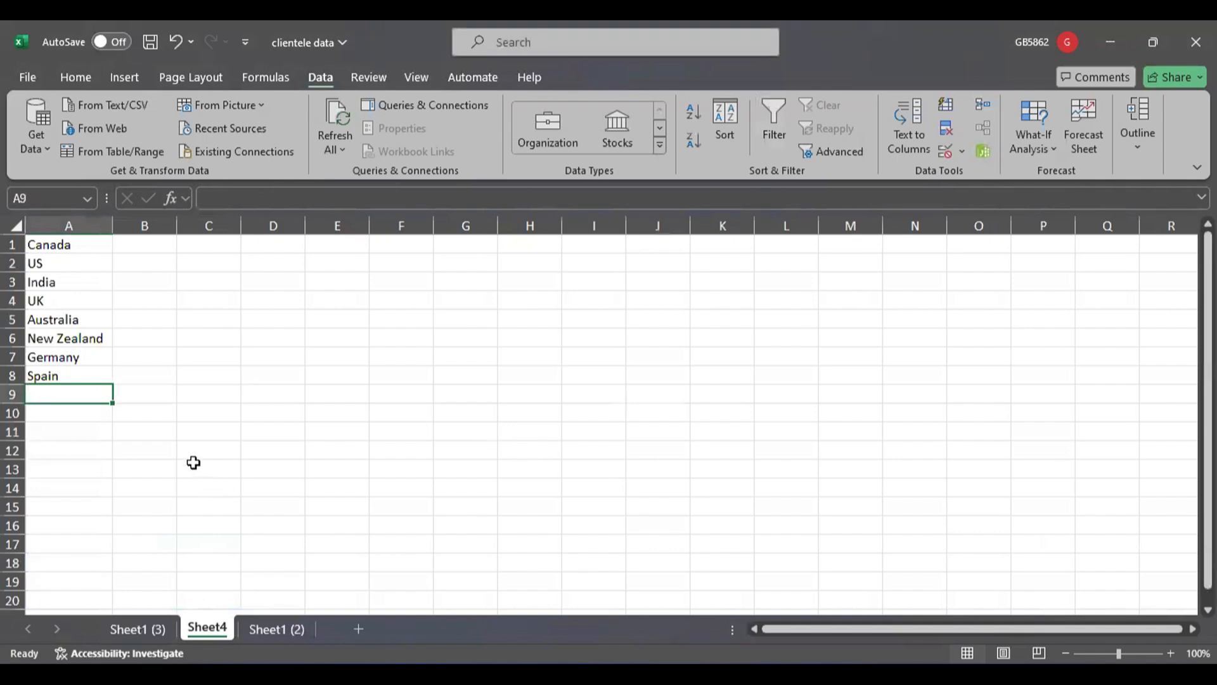
left_click(193, 462)
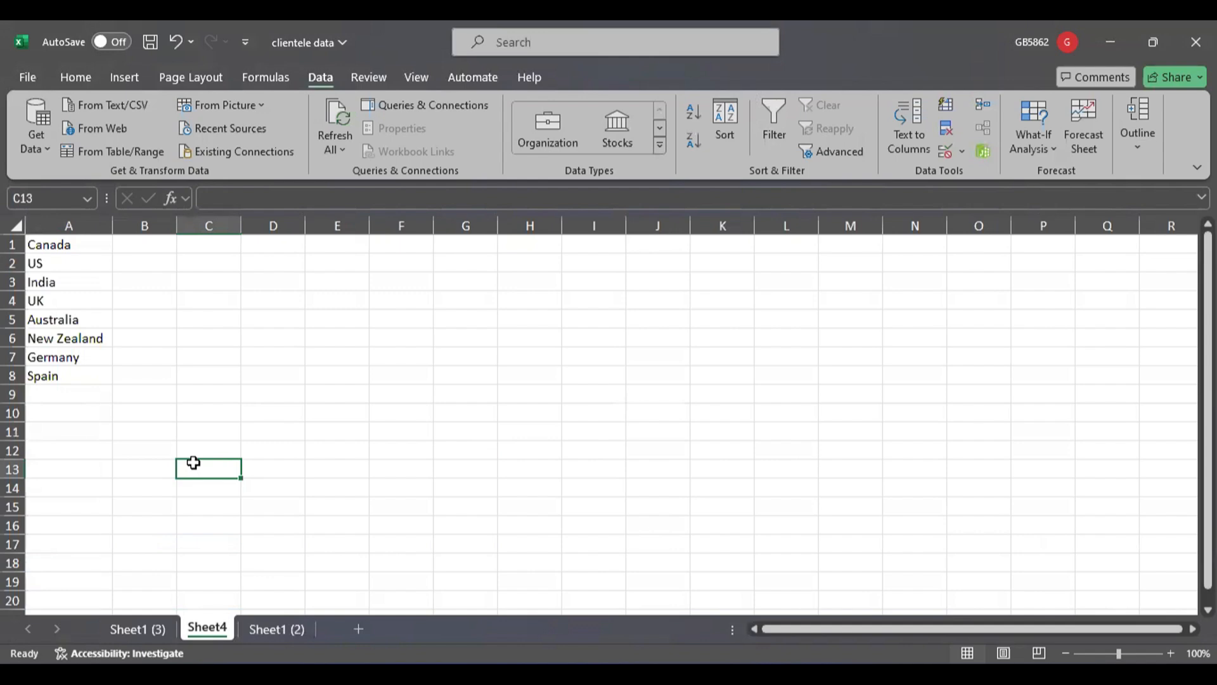
left_click(137, 629)
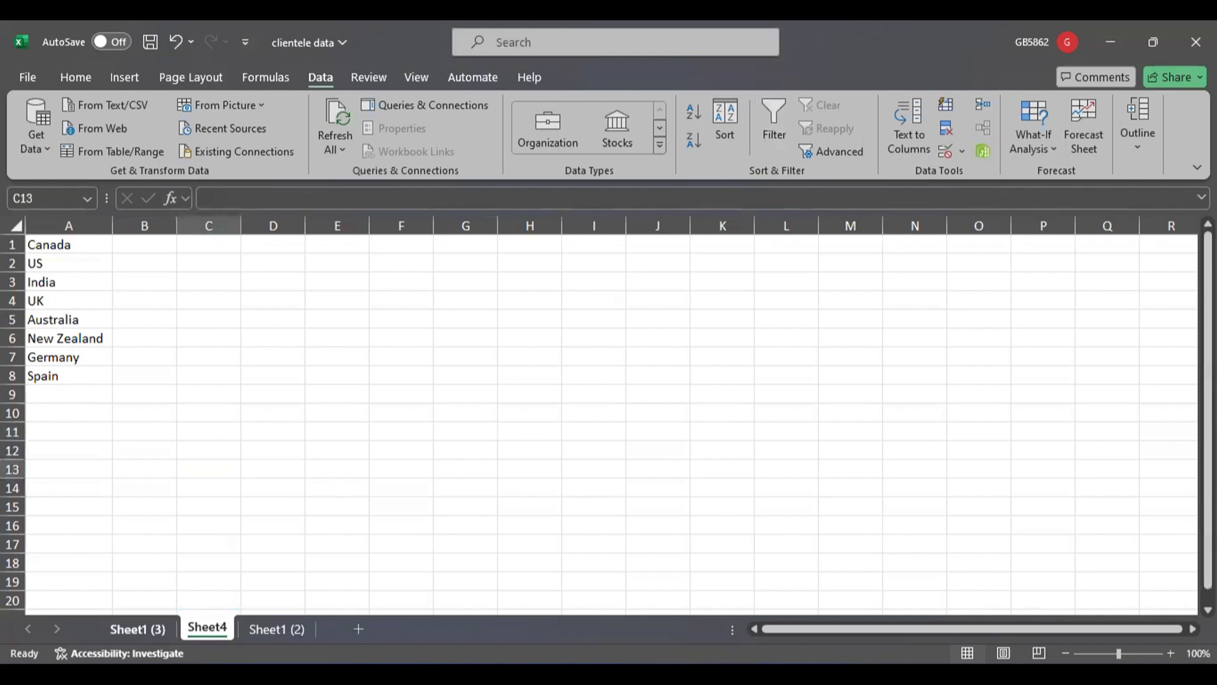